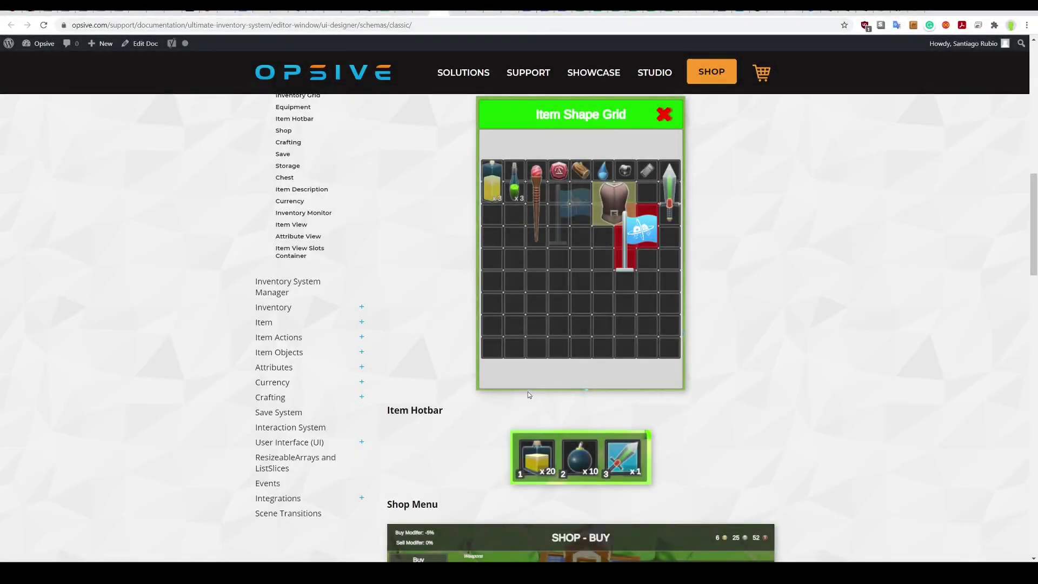
Review the Classic schema's example inventory screens in the Opsive docs, then return to Unity.
{"action": "scroll", "coordinate": [533, 371], "scroll_direction": "up", "scroll_amount": 10}
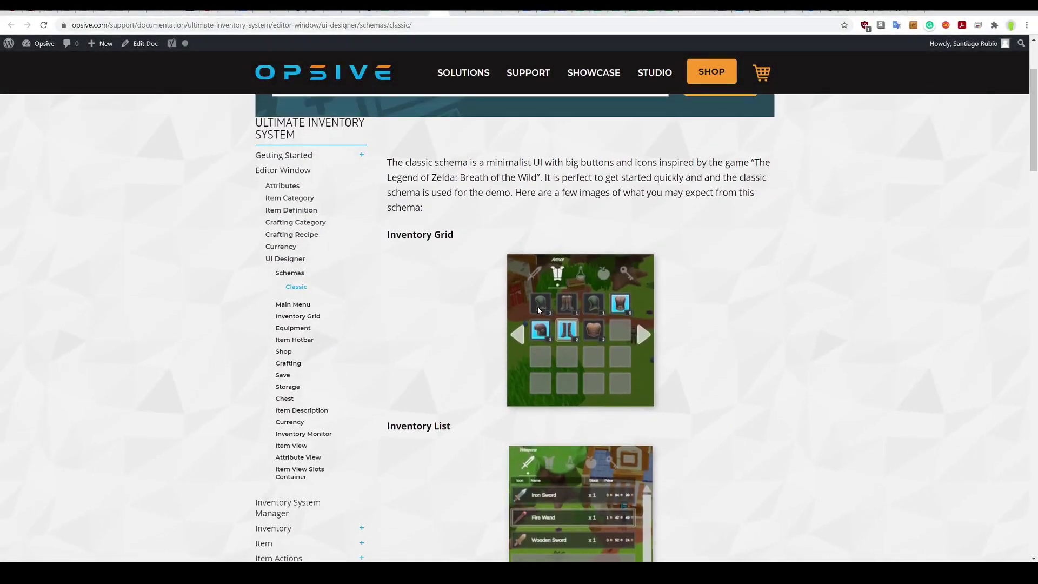
{"action": "scroll", "coordinate": [534, 297], "scroll_direction": "down", "scroll_amount": 8}
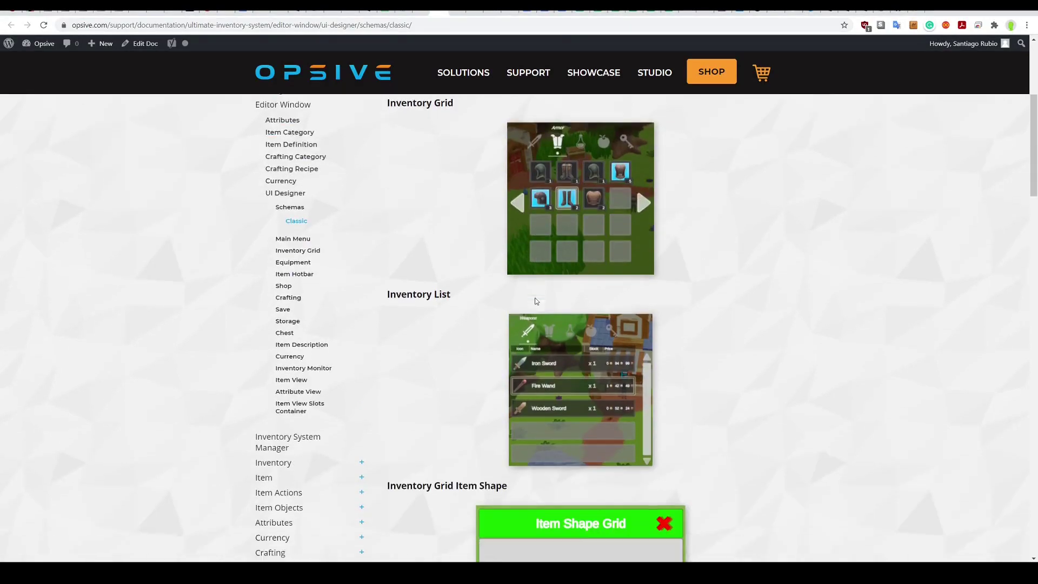
{"action": "scroll", "coordinate": [535, 301], "scroll_direction": "down", "scroll_amount": 3}
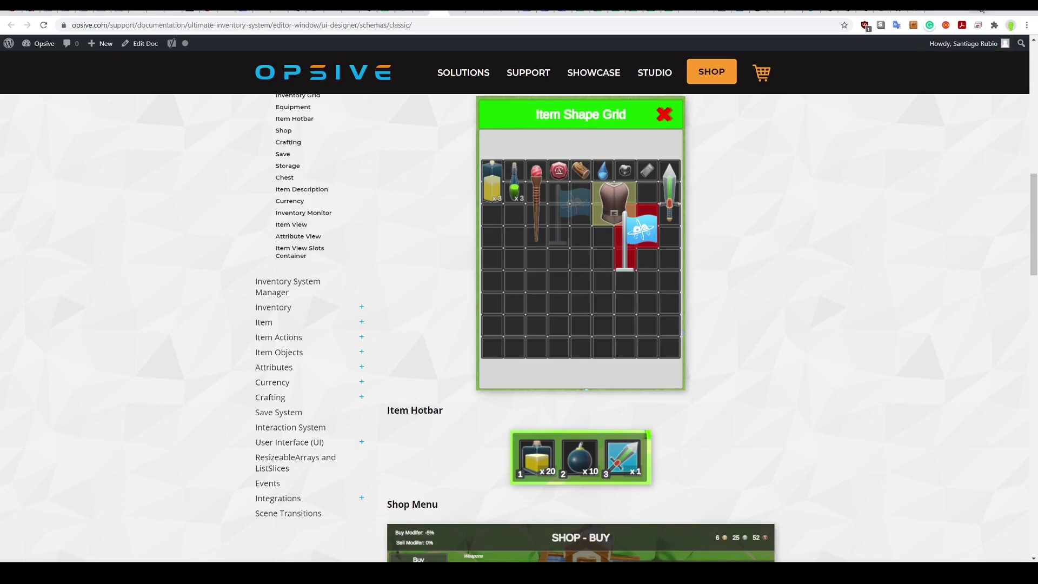
{"action": "left_click", "coordinate": [974, 12]}
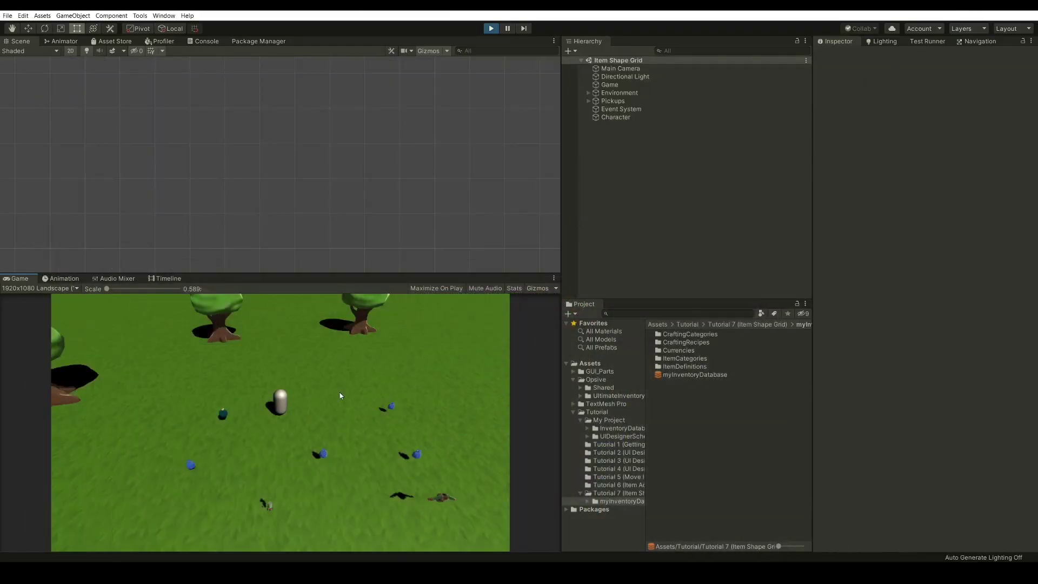
Walk the character with A and D to grab a pickup, then inspect Character's main and Equipment item collections.
{"action": "key", "text": "a"}
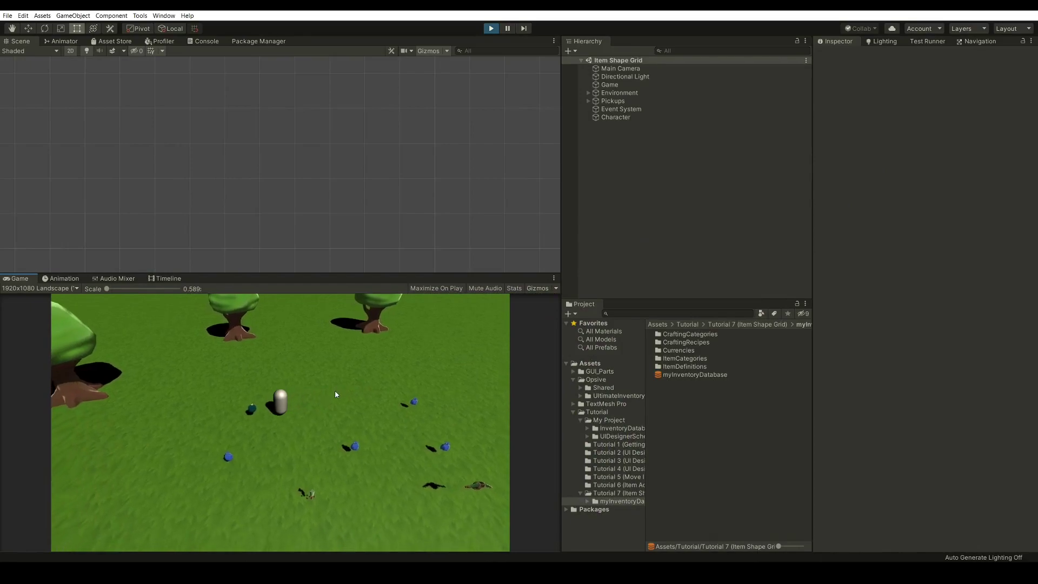
{"action": "key", "text": "d"}
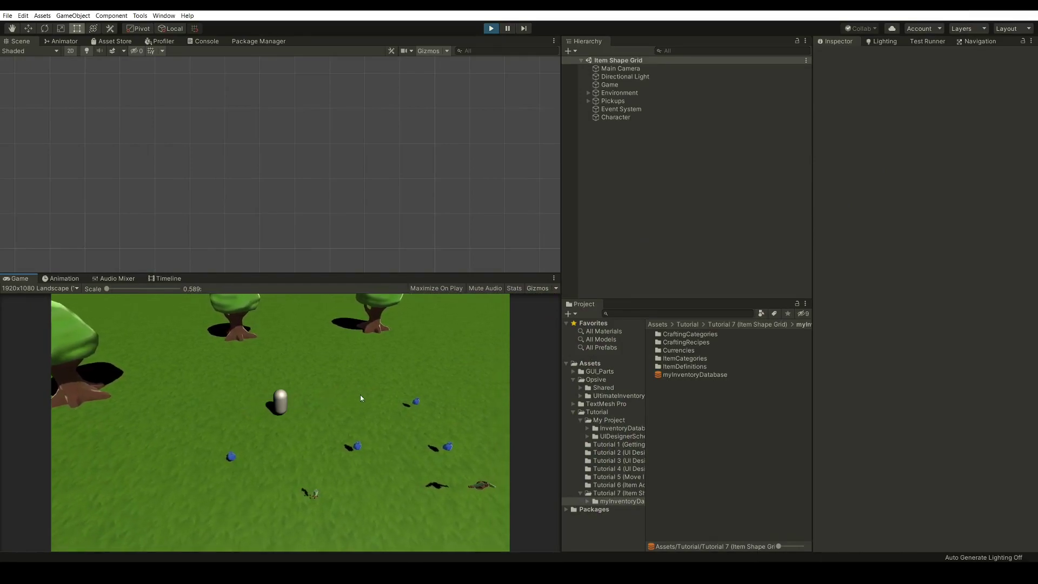
{"action": "left_click", "coordinate": [635, 118]}
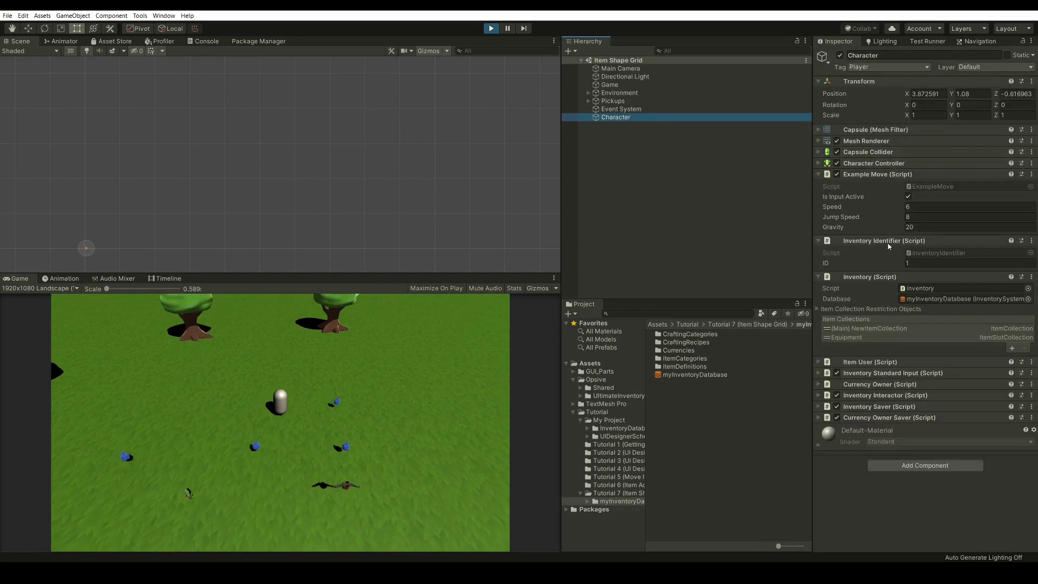
{"action": "left_click", "coordinate": [863, 329]}
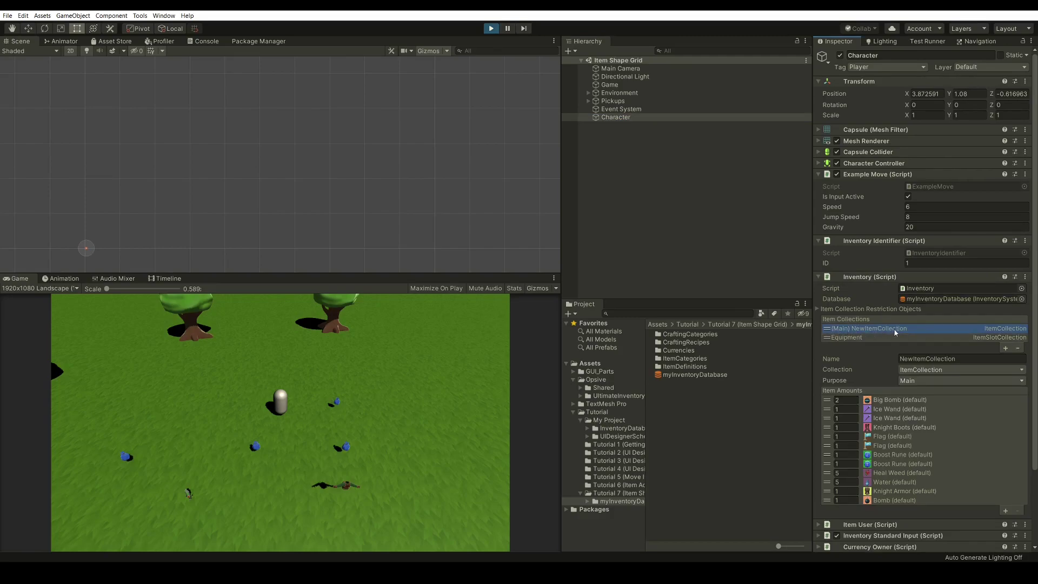
{"action": "left_click", "coordinate": [853, 339]}
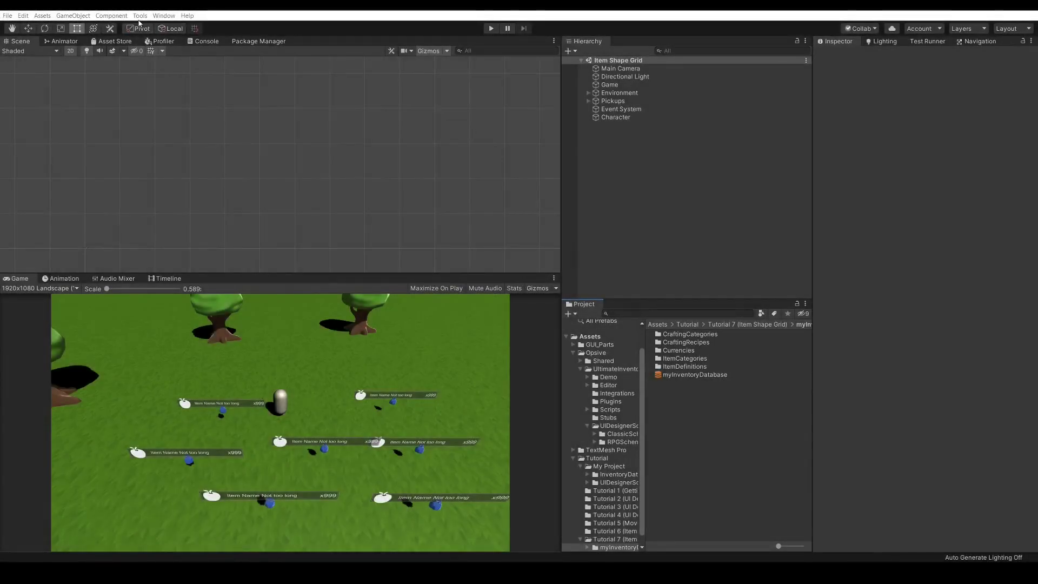
Open the UI Designer from Tools > Opsive > Ultimate Inventory System.
{"action": "left_click", "coordinate": [140, 17]}
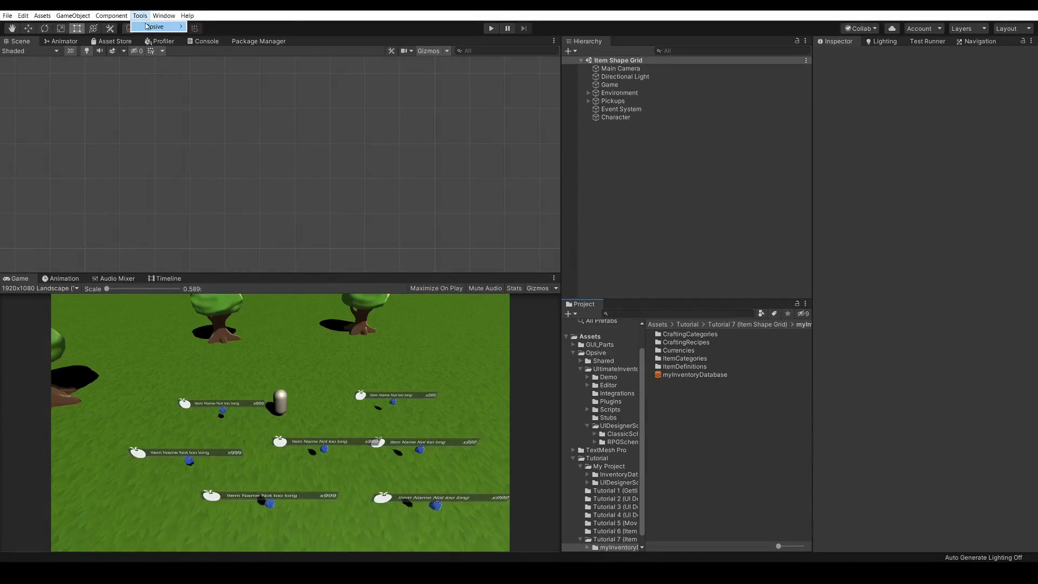
{"action": "mouse_move", "coordinate": [161, 34]}
{"action": "mouse_move", "coordinate": [201, 30]}
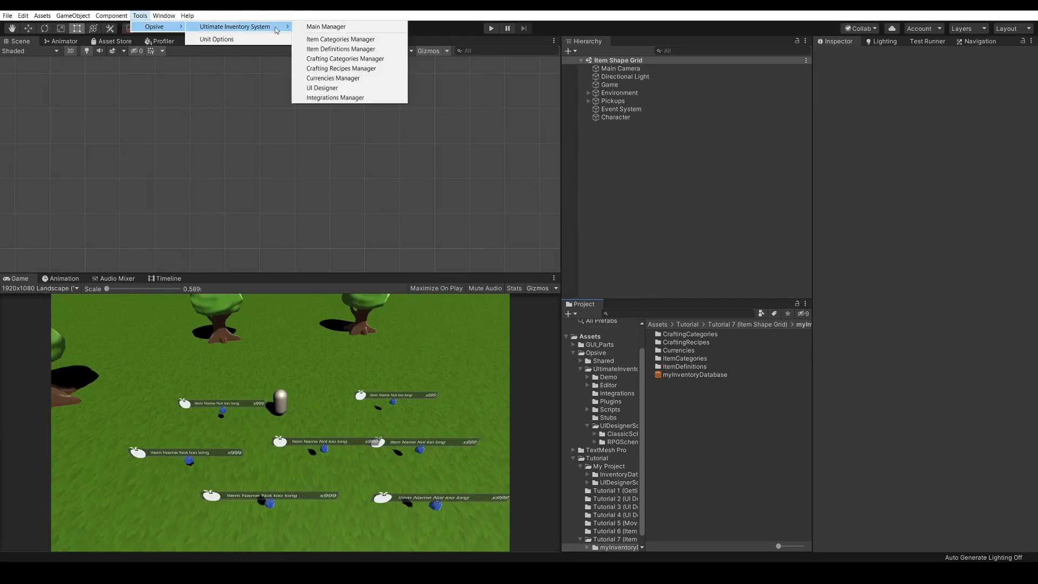
{"action": "left_click", "coordinate": [342, 87]}
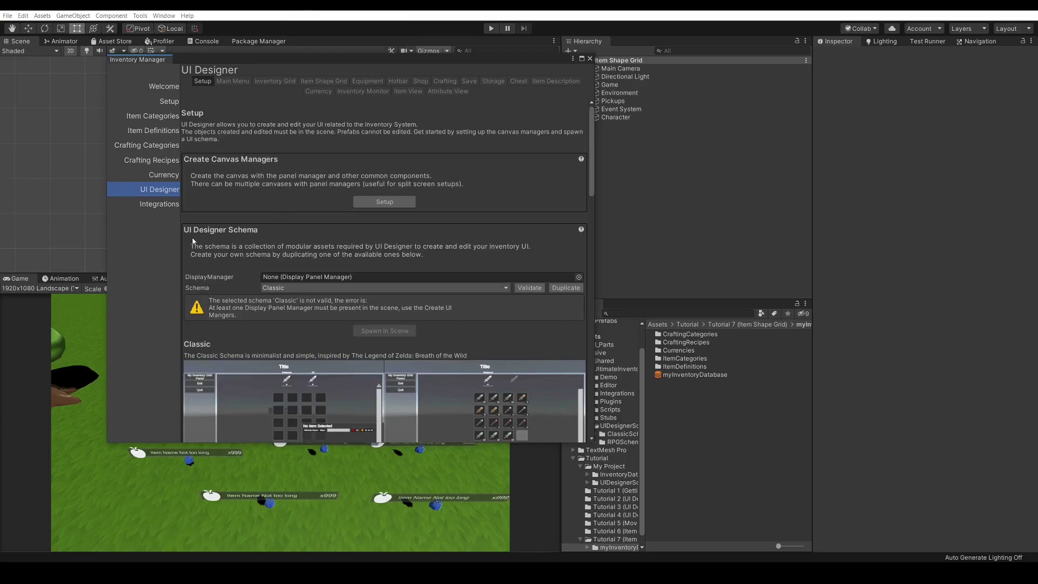
Change the UI Designer's Schema dropdown from Classic to RPG.
{"action": "left_click", "coordinate": [284, 289]}
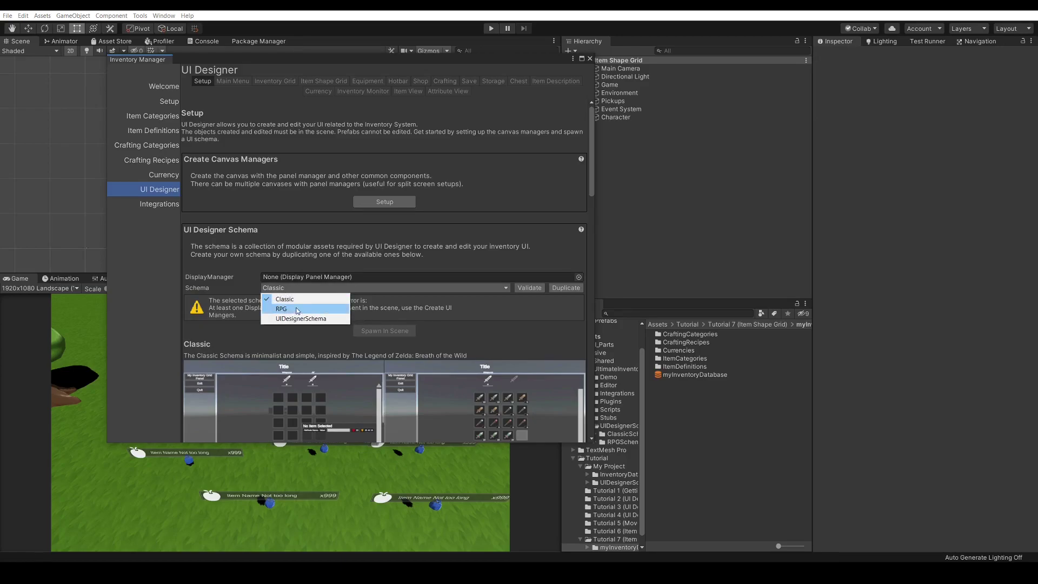
{"action": "left_click", "coordinate": [302, 301]}
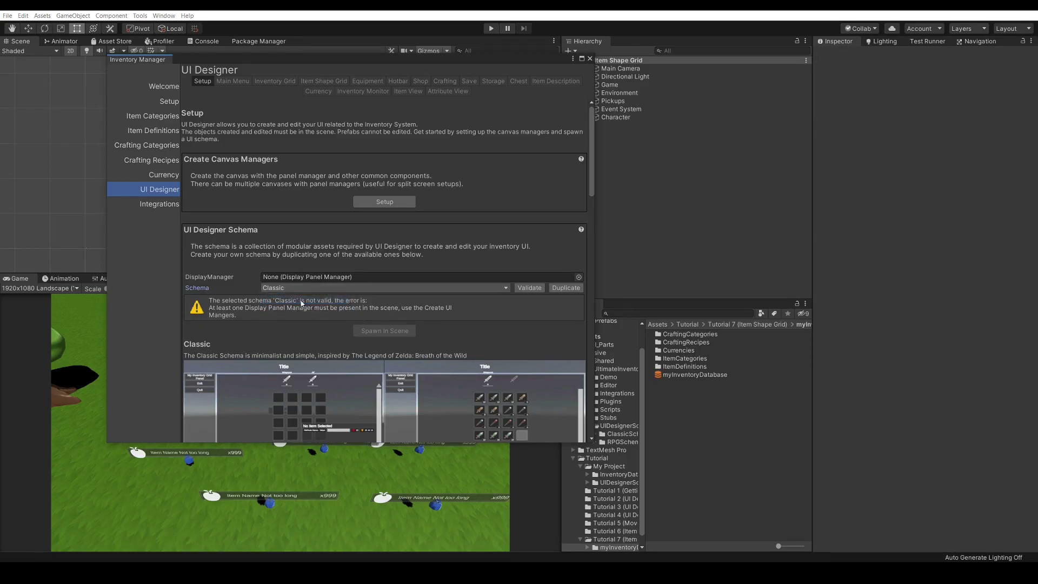
{"action": "scroll", "coordinate": [264, 320], "scroll_direction": "down", "scroll_amount": 2}
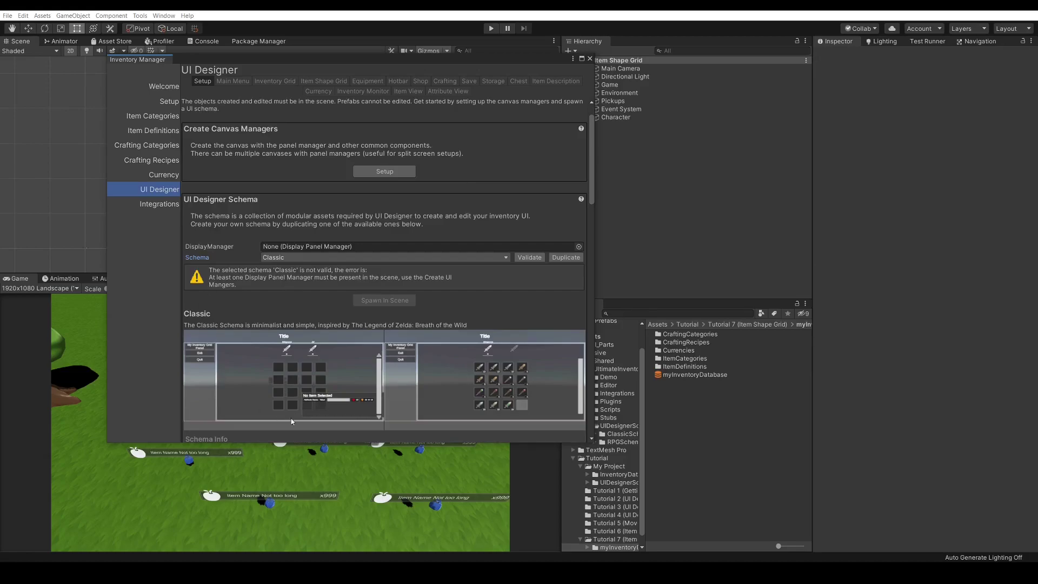
{"action": "left_click", "coordinate": [281, 258]}
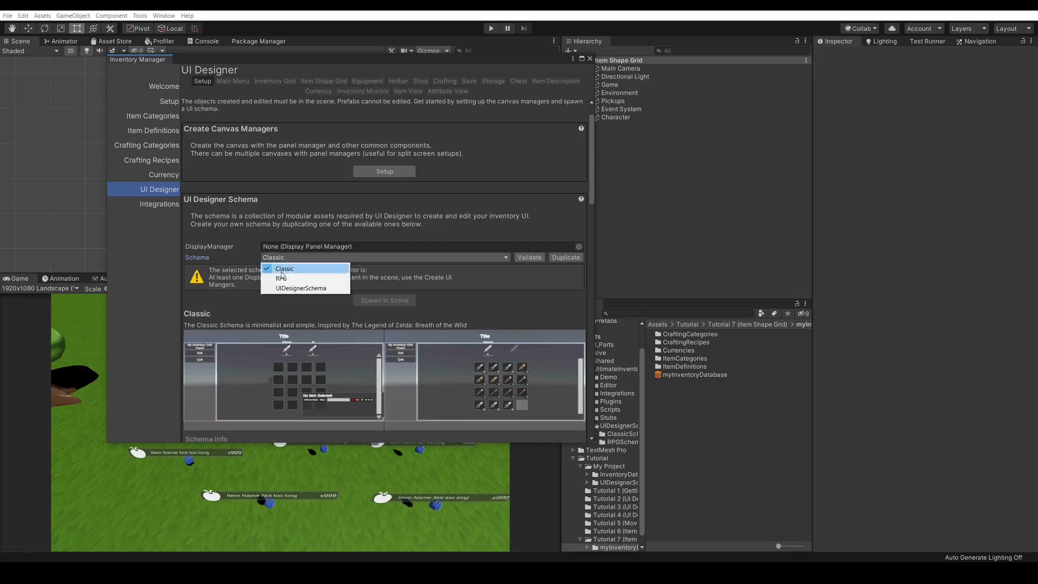
{"action": "left_click", "coordinate": [282, 279]}
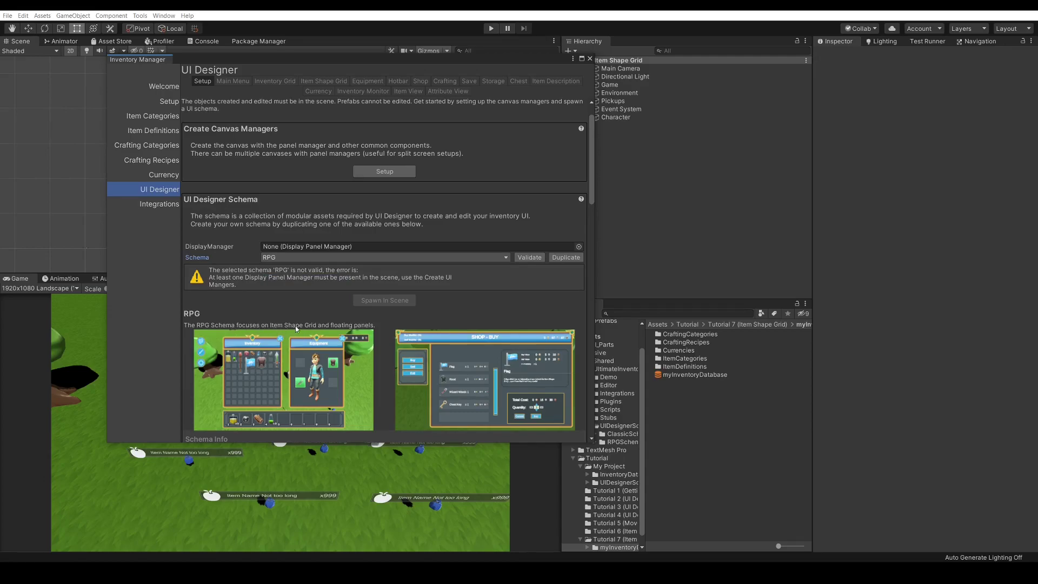
{"action": "scroll", "coordinate": [343, 327], "scroll_direction": "up", "scroll_amount": 2}
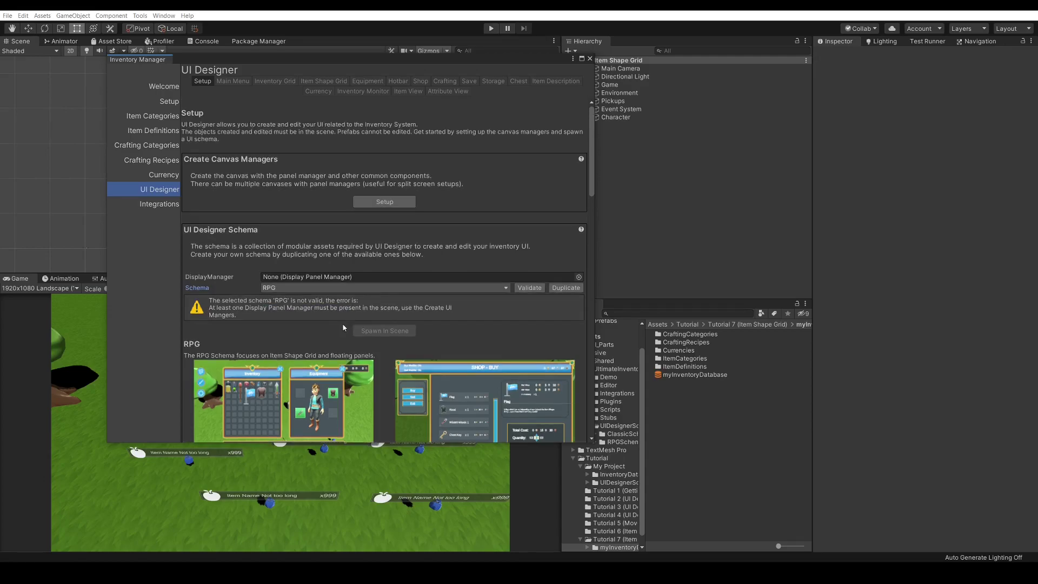
{"action": "left_click", "coordinate": [300, 289]}
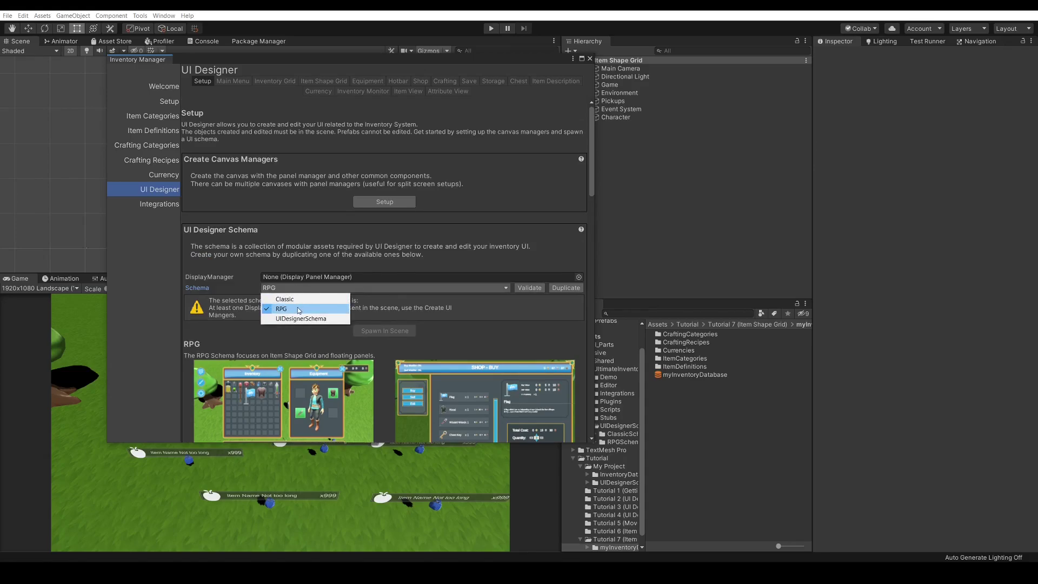
{"action": "left_click", "coordinate": [299, 308]}
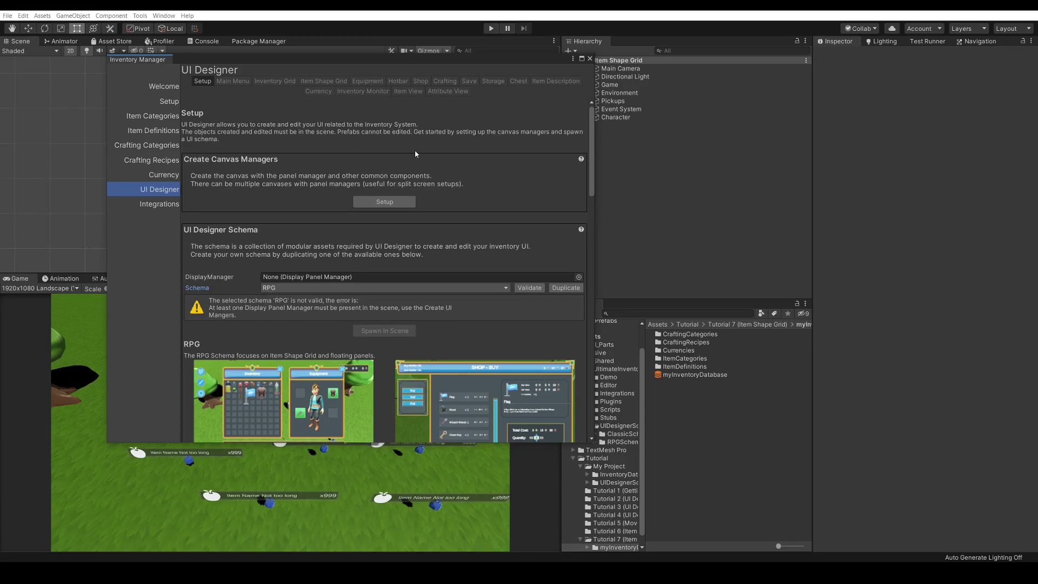
{"action": "scroll", "coordinate": [362, 377], "scroll_direction": "down", "scroll_amount": 1}
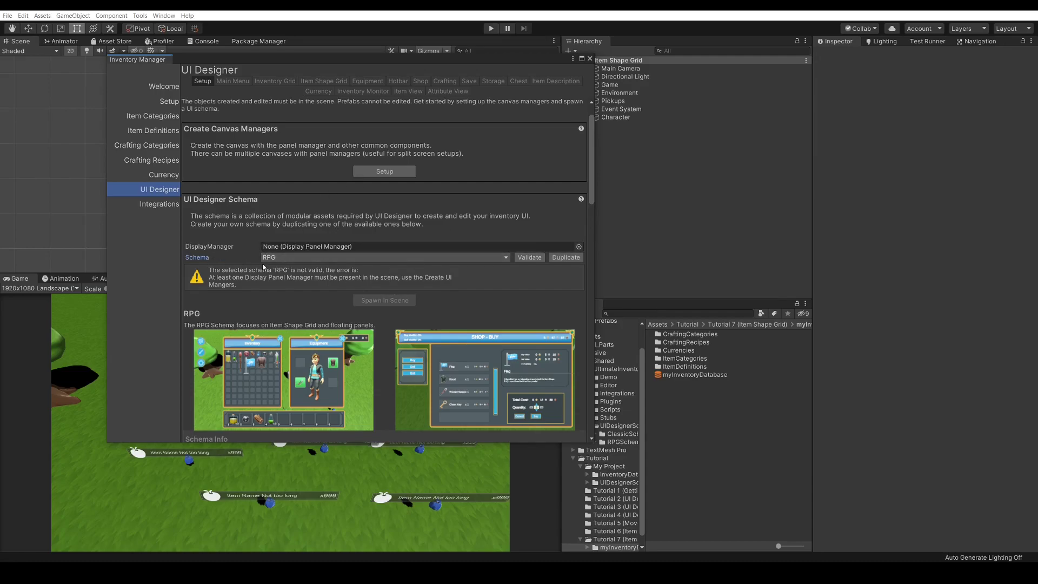
Duplicate the RPG schema as MyRPGSchema.asset in the Tutorial 7 (Item Shape Grid) folder.
{"action": "left_click", "coordinate": [563, 258]}
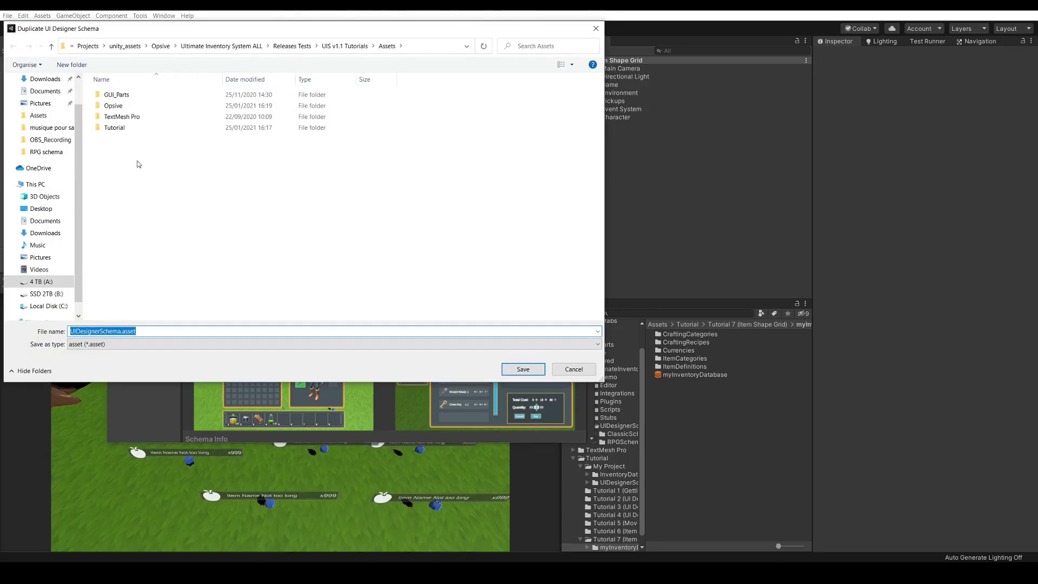
{"action": "double_click", "coordinate": [114, 127]}
{"action": "double_click", "coordinate": [128, 172]}
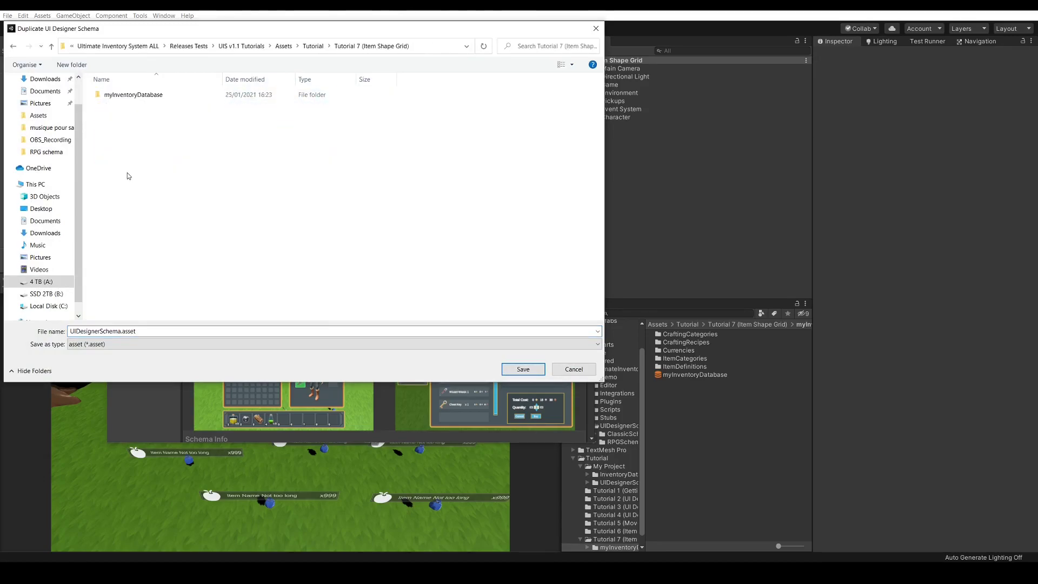
{"action": "left_click", "coordinate": [84, 331]}
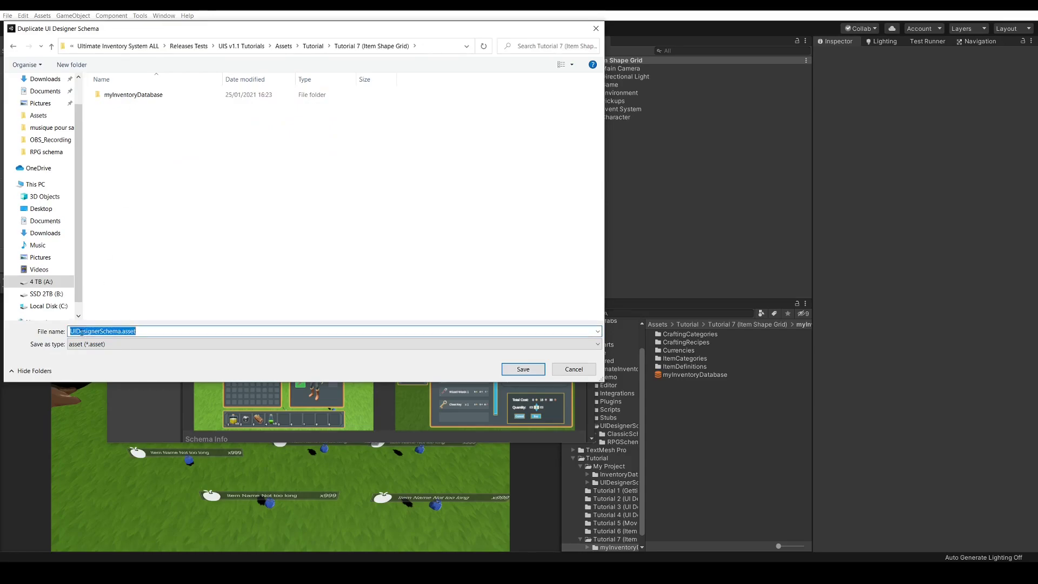
{"action": "left_click", "coordinate": [74, 331]}
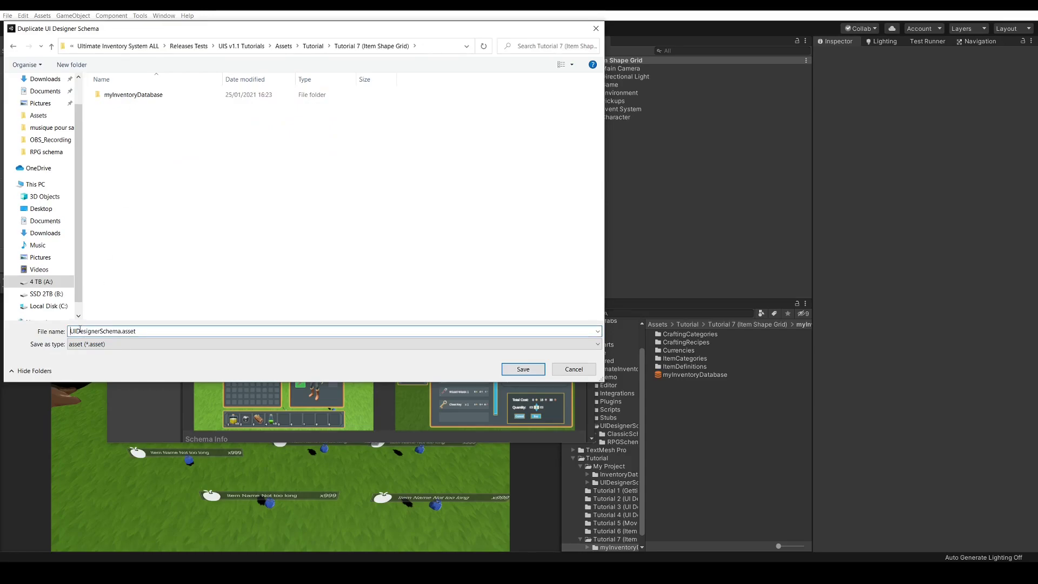
{"action": "type", "text": "My"}
{"action": "type", "text": "RPG"}
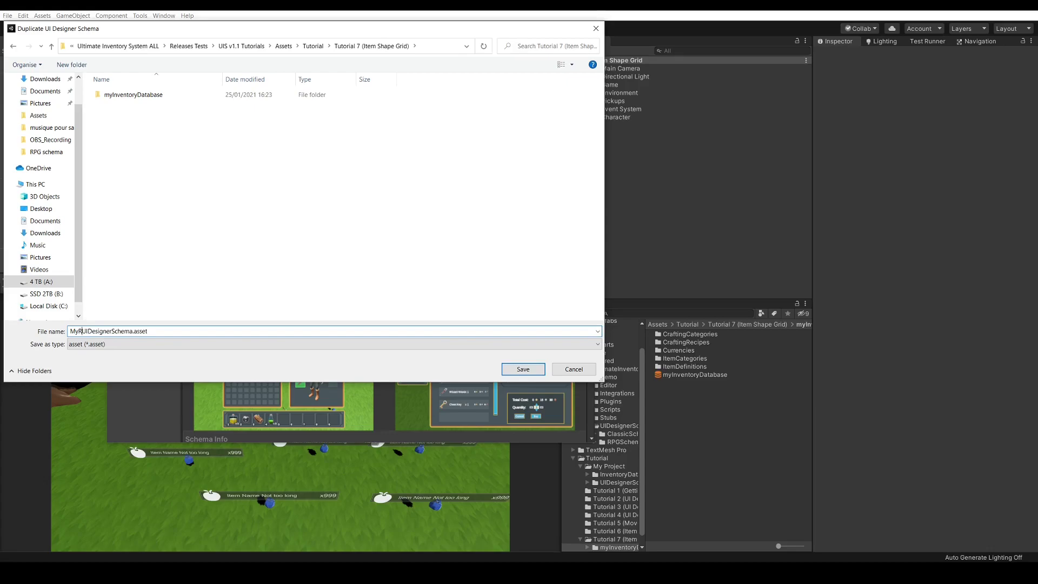
{"action": "key", "text": "Delete"}
{"action": "key", "text": "Delete"}
{"action": "key", "text": "Delete"}
{"action": "key", "text": "Delete"}
{"action": "key", "text": "Delete"}
{"action": "key", "text": "Delete"}
{"action": "key", "text": "Delete"}
{"action": "key", "text": "Delete"}
{"action": "key", "text": "Delete"}
{"action": "key", "text": "Delete"}
{"action": "left_click", "coordinate": [531, 369]}
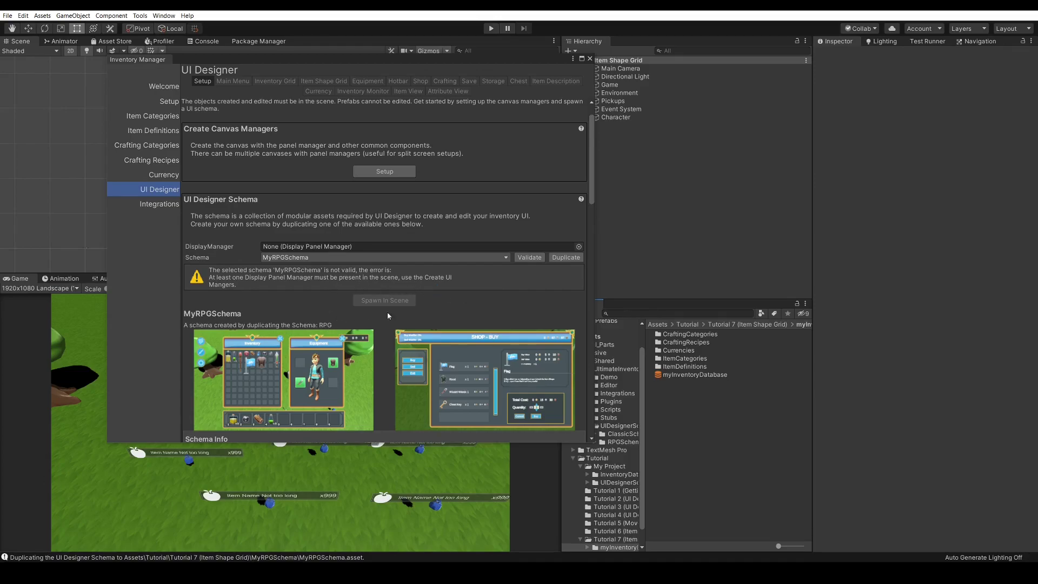
Scroll to the Setup section and move the Inventory Manager left to uncover the Hierarchy.
{"action": "scroll", "coordinate": [411, 346], "scroll_direction": "down", "scroll_amount": 1}
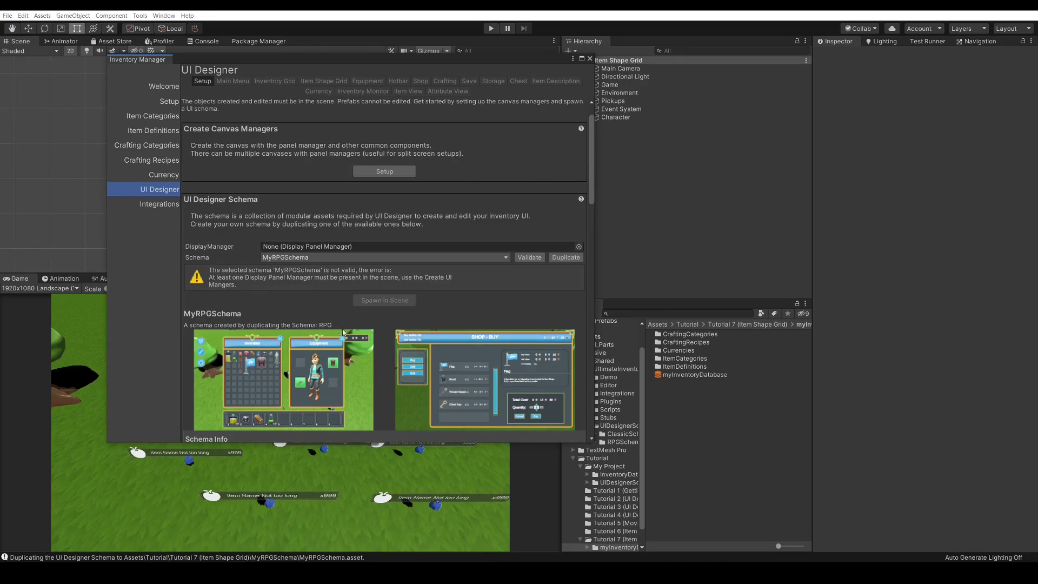
{"action": "scroll", "coordinate": [380, 326], "scroll_direction": "up", "scroll_amount": 1}
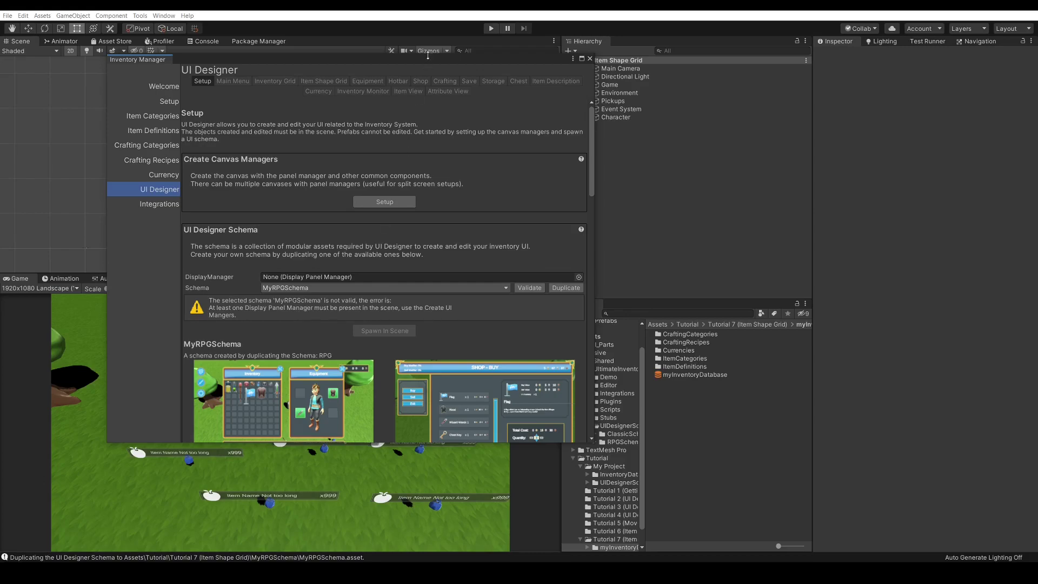
{"action": "left_click_drag", "start_coordinate": [428, 56], "coordinate": [342, 59]}
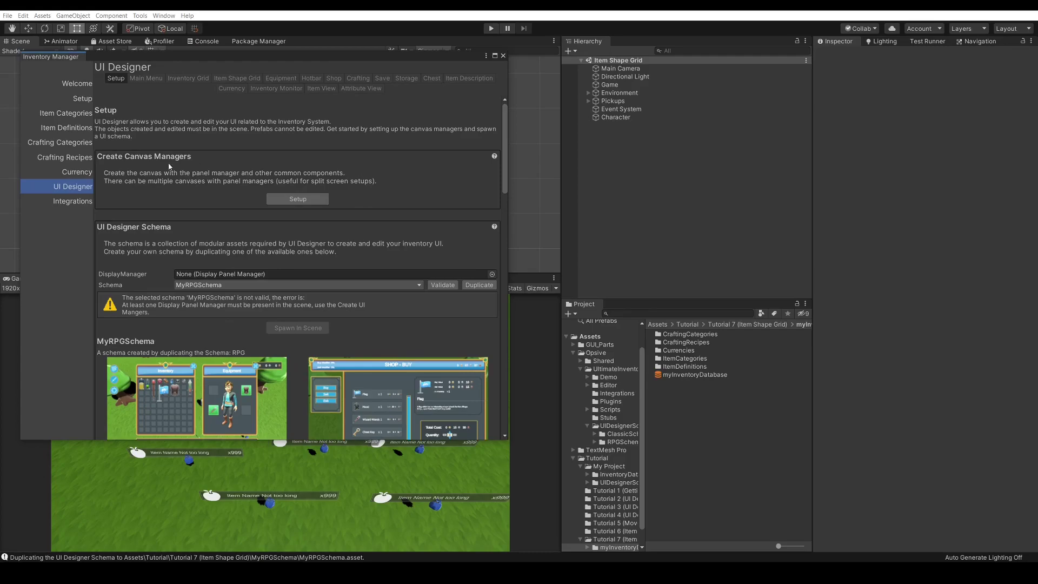
Create the Inventory Canvas with its panel managers, check its Prevent Selectable Deselection settings, and spawn MyRPGSchema's UI.
{"action": "left_click", "coordinate": [306, 203]}
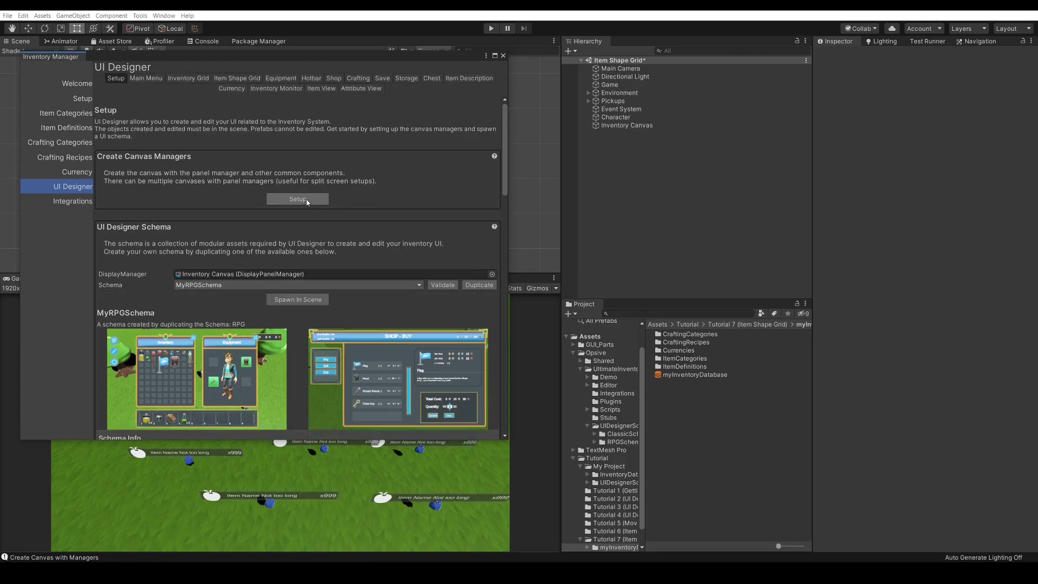
{"action": "left_click", "coordinate": [615, 126]}
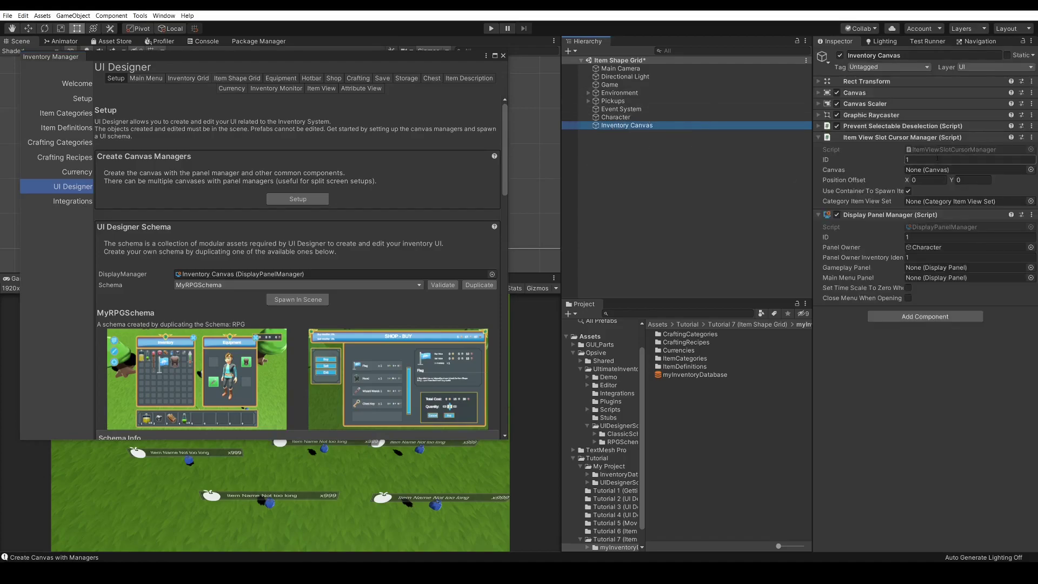
{"action": "left_click", "coordinate": [871, 128]}
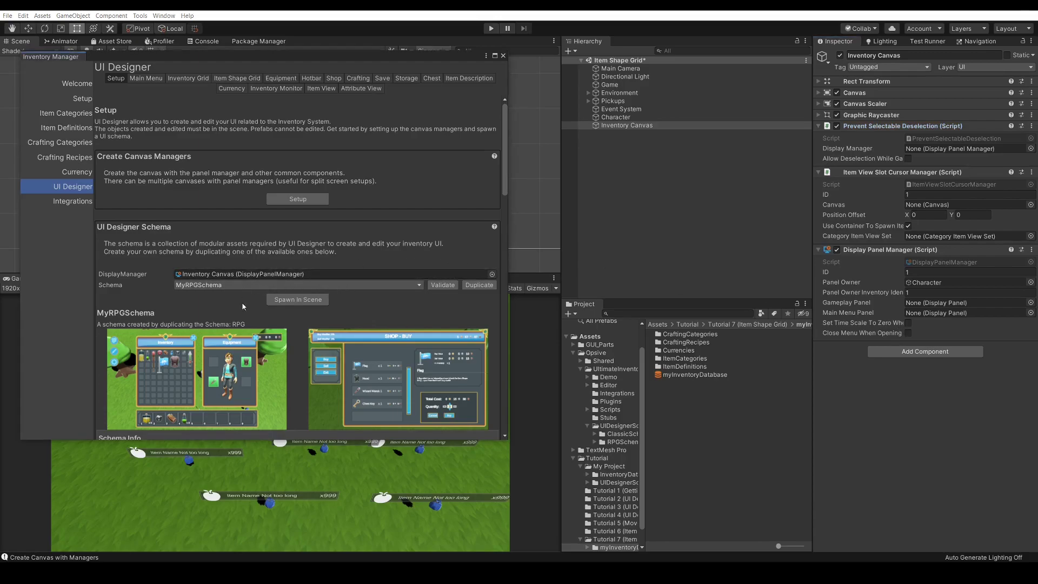
{"action": "left_click", "coordinate": [307, 305]}
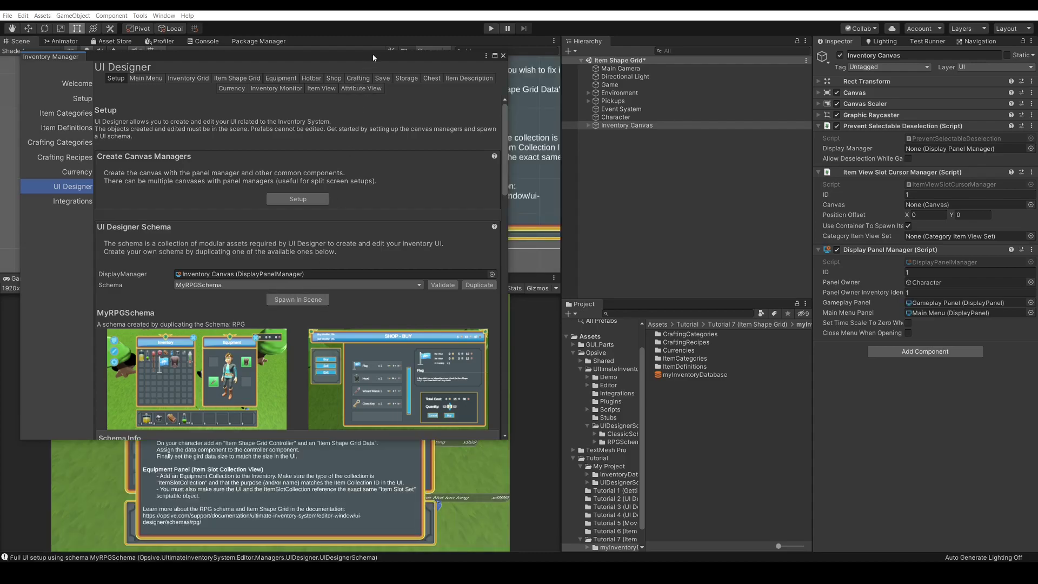
Close the Inventory Manager and expand Inventory Canvas down to PanelContent's 9x9 Item Shape Grid.
{"action": "left_click", "coordinate": [503, 55]}
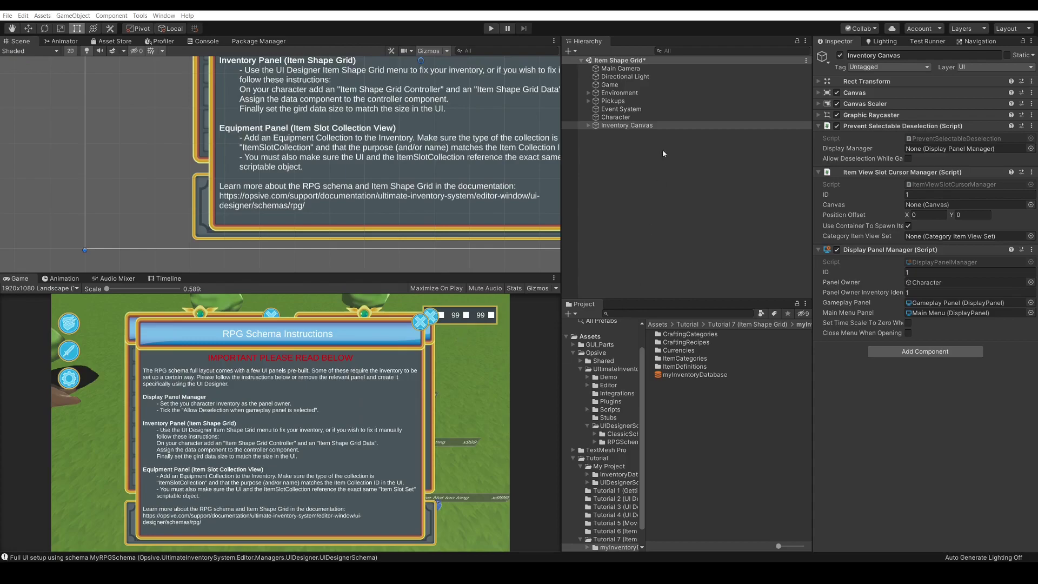
{"action": "left_click", "coordinate": [587, 125]}
{"action": "left_click", "coordinate": [595, 134]}
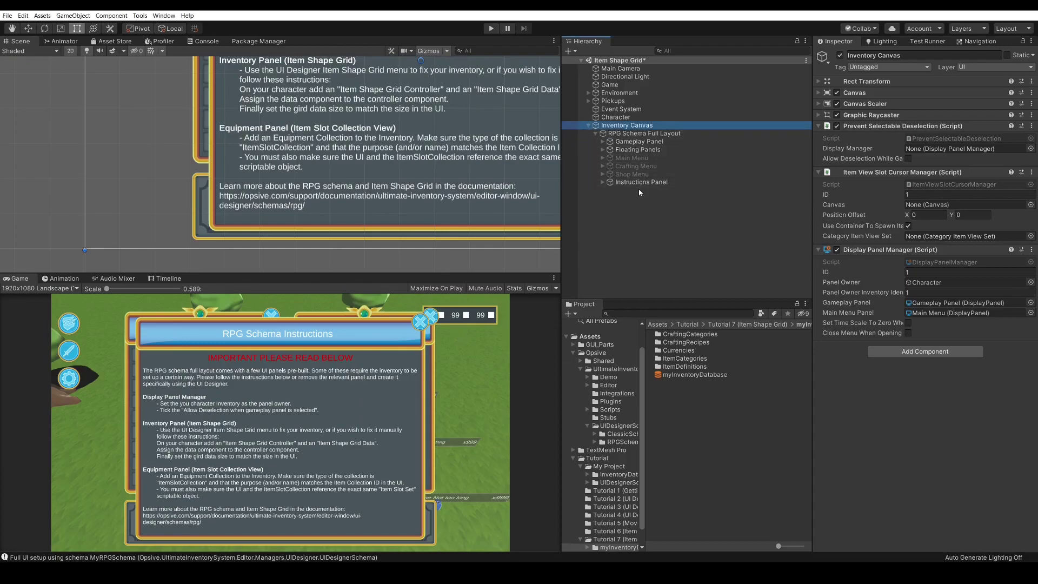
{"action": "left_click", "coordinate": [602, 150]}
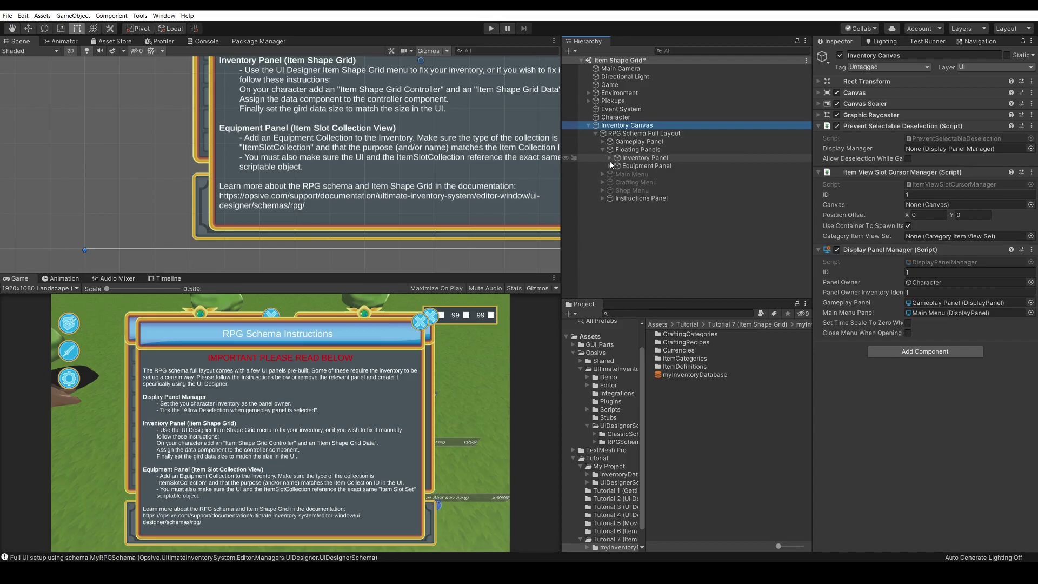
{"action": "left_click", "coordinate": [609, 158]}
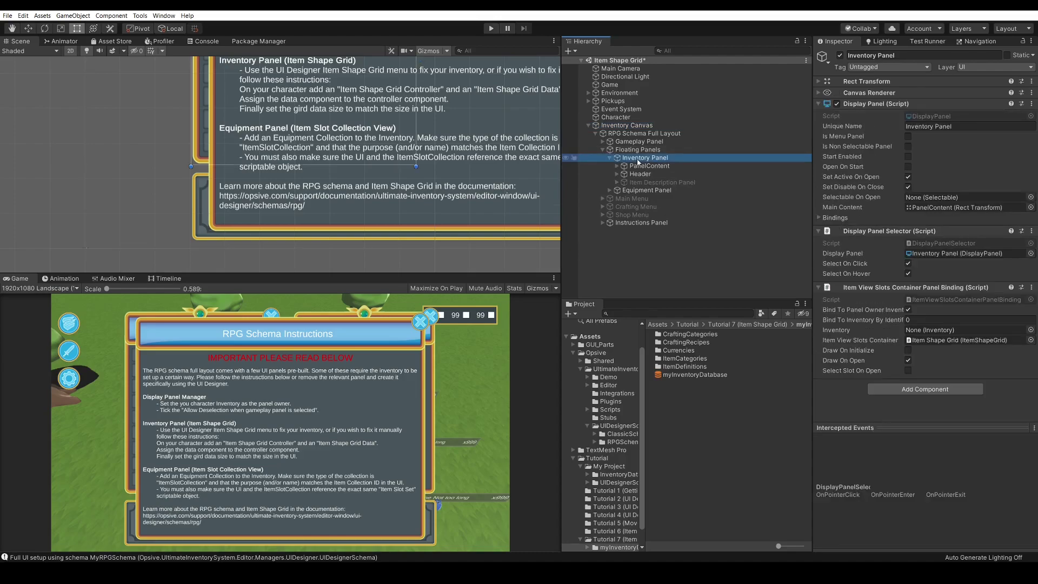
{"action": "left_click", "coordinate": [617, 166]}
{"action": "left_click", "coordinate": [646, 175]}
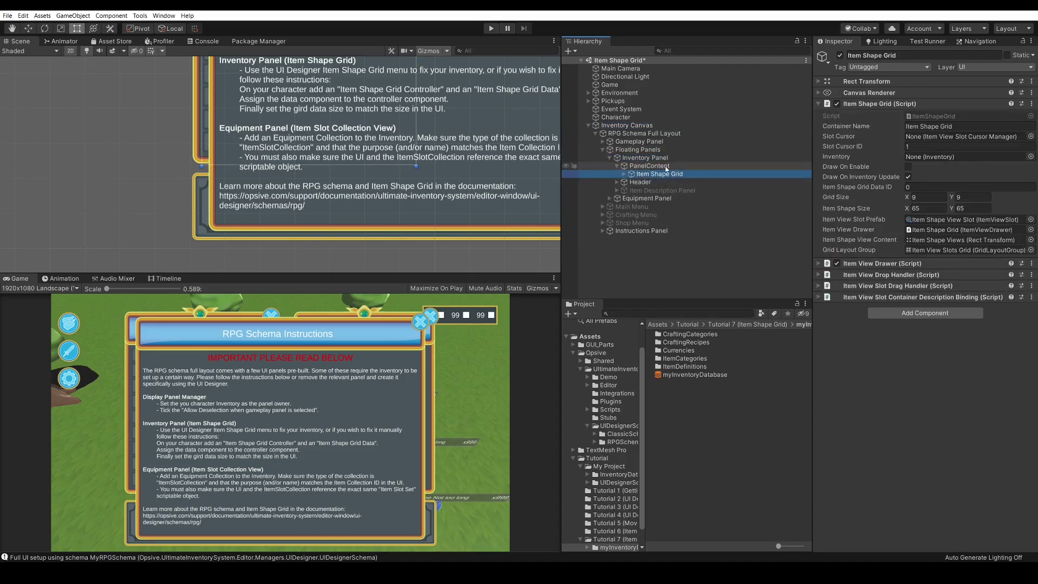
{"action": "left_click", "coordinate": [637, 254]}
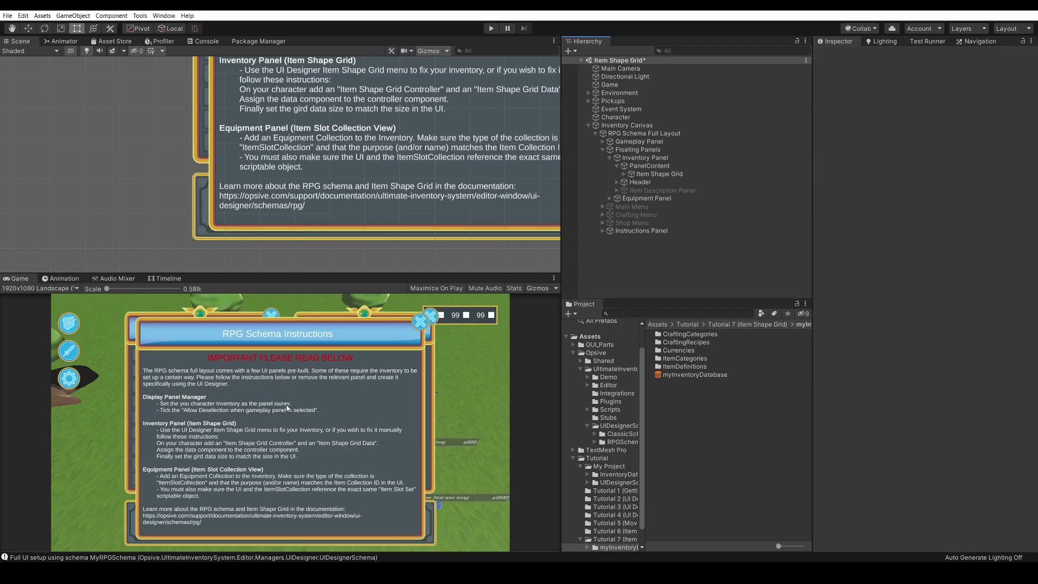
Tick Allow Deselection While Gameplay in the Inventory Canvas's Prevent Selectable Deselection component.
{"action": "left_click", "coordinate": [638, 126]}
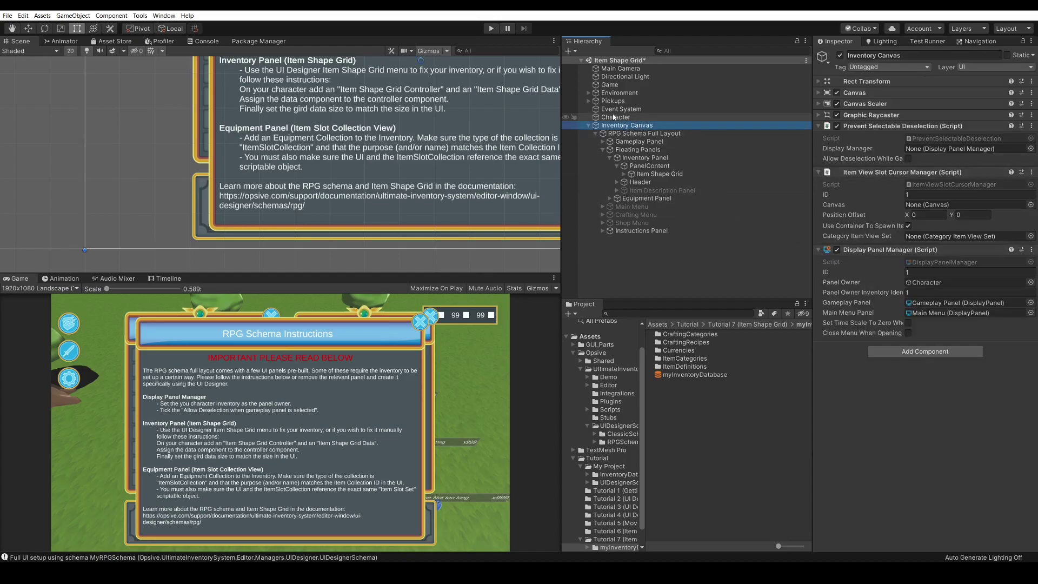
{"action": "left_click_drag", "start_coordinate": [622, 126], "coordinate": [316, 370]}
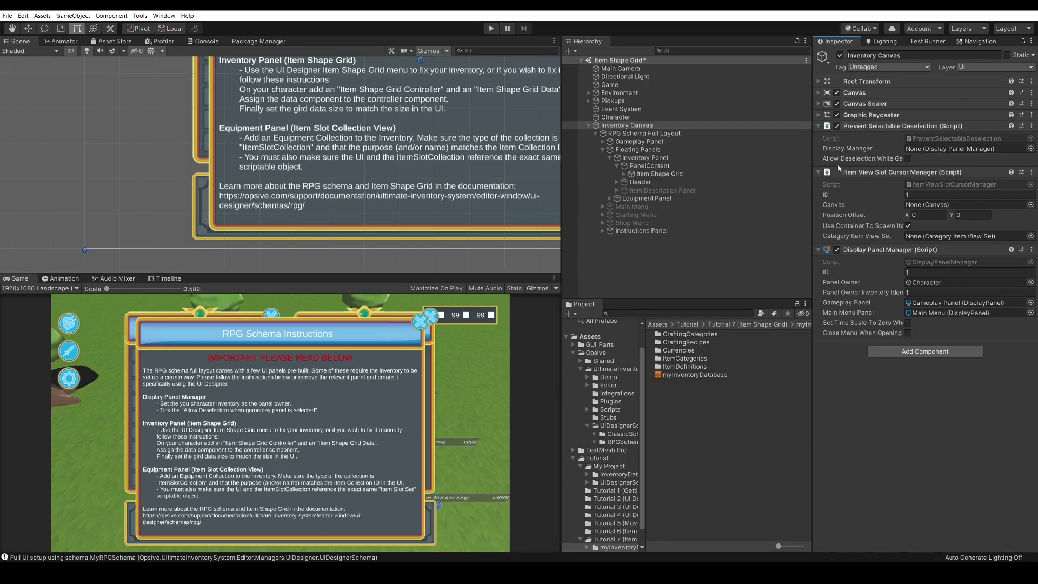
{"action": "left_click", "coordinate": [908, 158]}
On the Item Shape Grid page, pick the scene's Item Shape Grid via Find Available Targets in Scene.
{"action": "left_click_drag", "start_coordinate": [329, 96], "coordinate": [417, 98]}
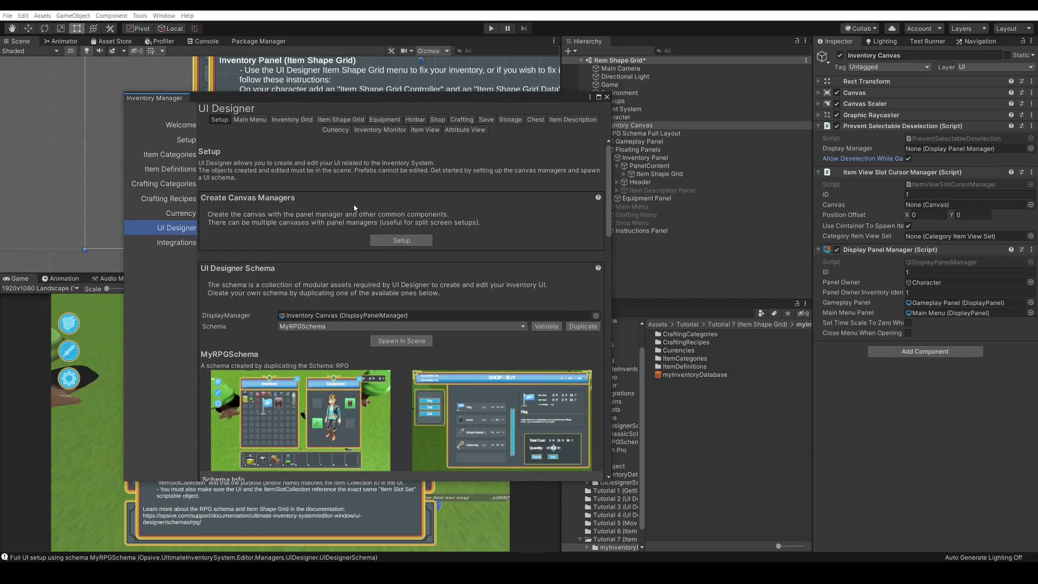
{"action": "left_click", "coordinate": [331, 121]}
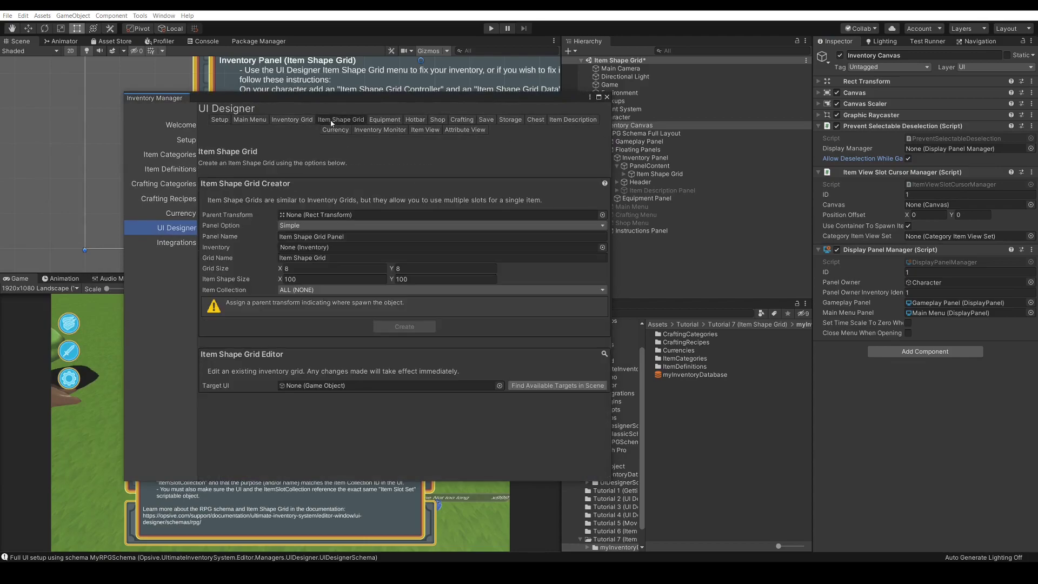
{"action": "left_click", "coordinate": [548, 387]}
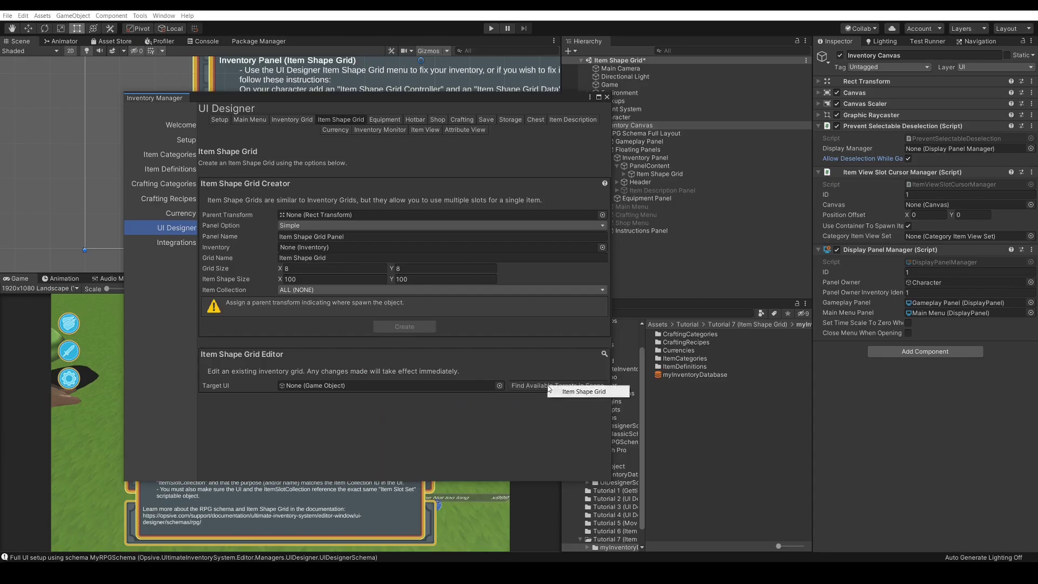
{"action": "left_click", "coordinate": [568, 395]}
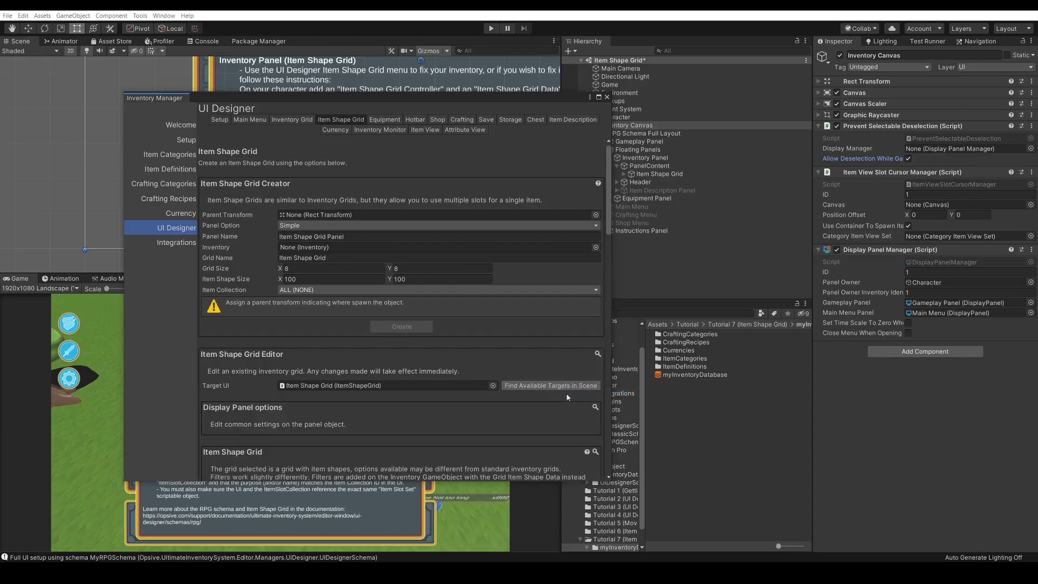
{"action": "scroll", "coordinate": [528, 357], "scroll_direction": "down", "scroll_amount": 3}
{"action": "scroll", "coordinate": [528, 357], "scroll_direction": "down", "scroll_amount": 6}
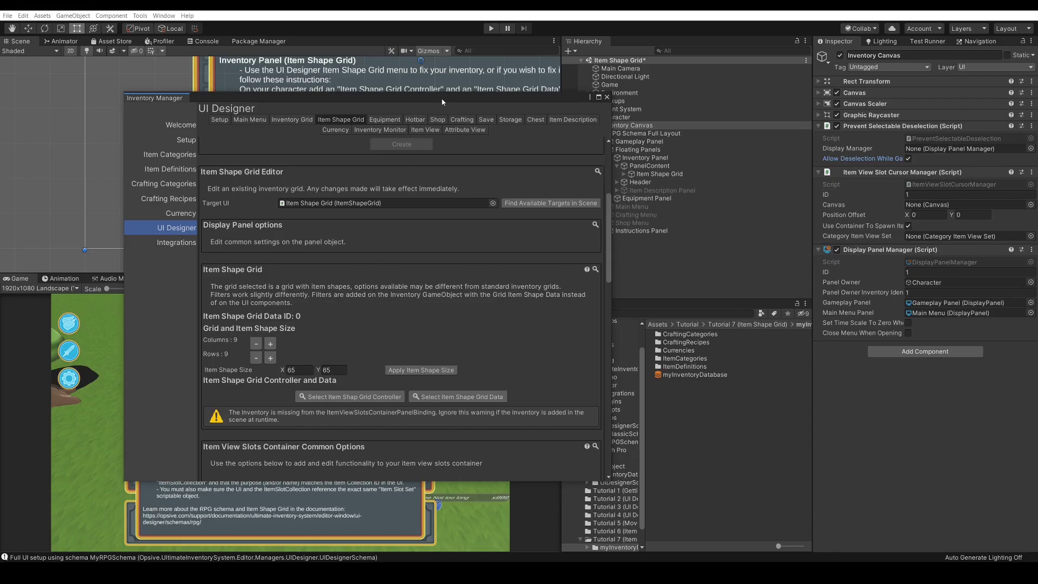
{"action": "left_click_drag", "start_coordinate": [441, 102], "coordinate": [355, 77]}
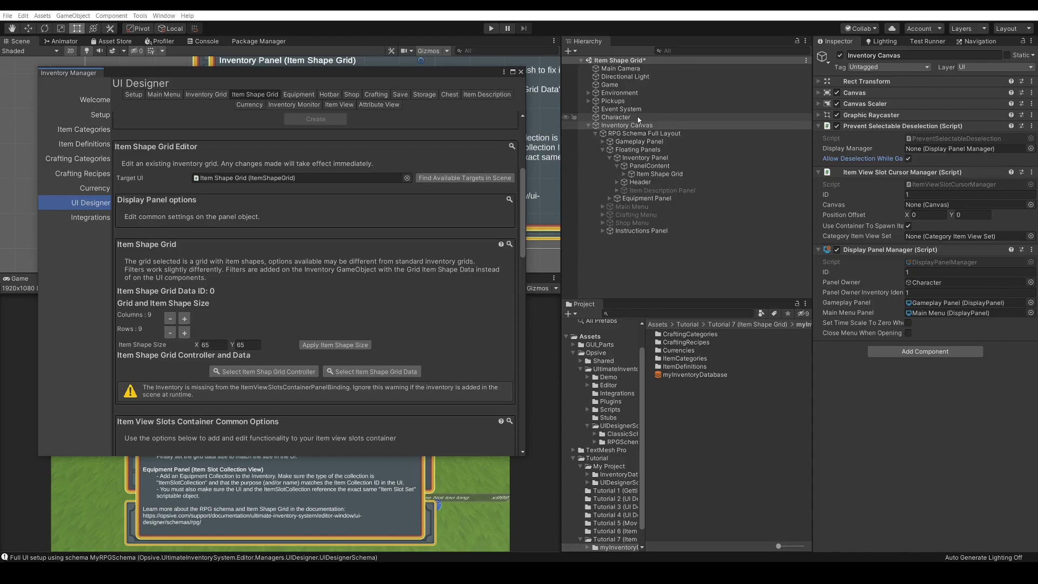
Select Inventory Panel and assign Character as its item slots container's Inventory.
{"action": "left_click", "coordinate": [640, 158]}
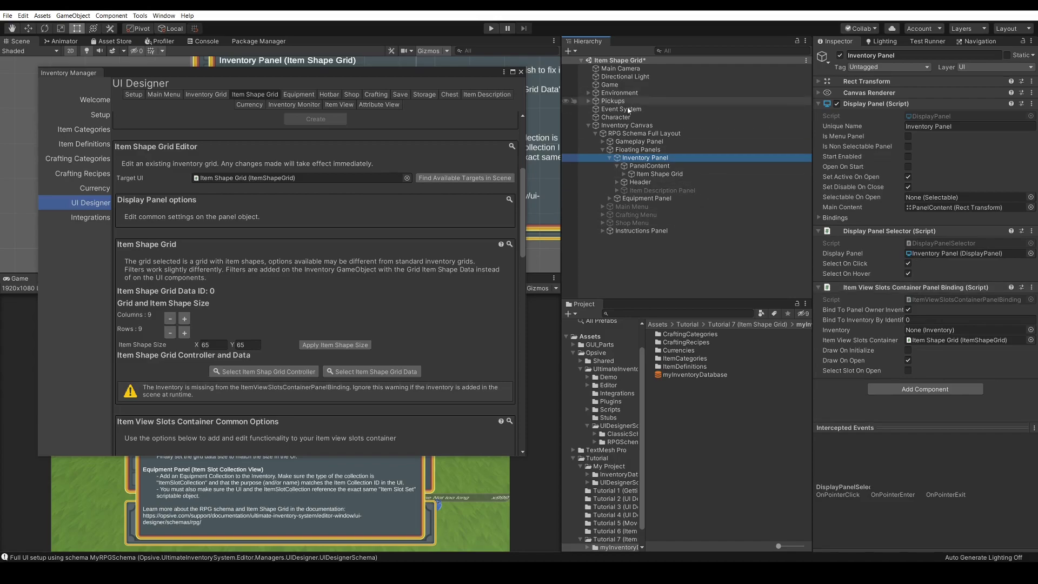
{"action": "left_click_drag", "start_coordinate": [616, 117], "coordinate": [943, 329]}
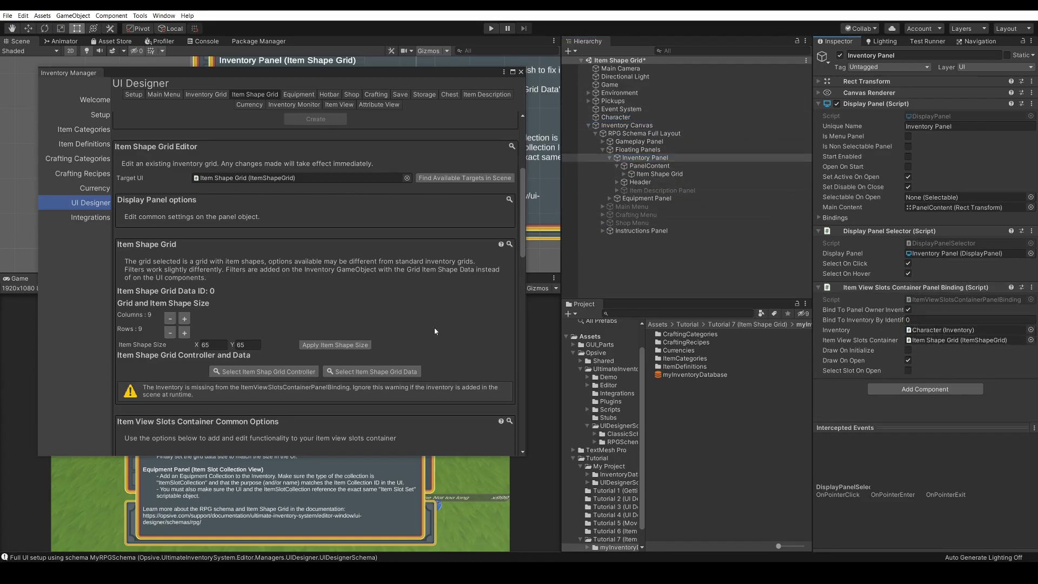
{"action": "scroll", "coordinate": [429, 305], "scroll_direction": "down", "scroll_amount": 1}
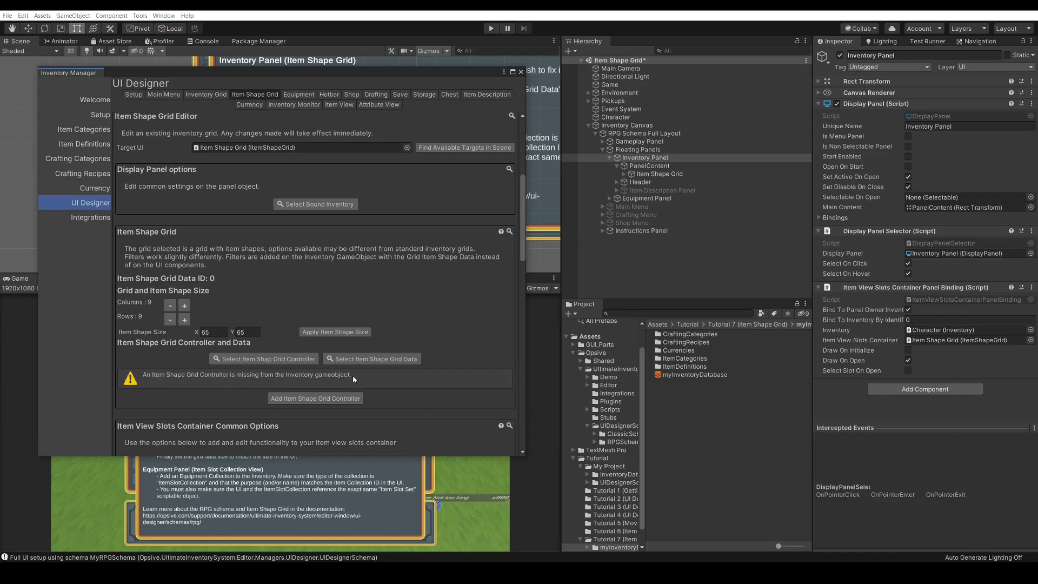
Add an Item Shape Grid Controller and Item Shape Grid Data with ID 0, then inspect Character.
{"action": "left_click", "coordinate": [296, 400]}
{"action": "left_click", "coordinate": [298, 400]}
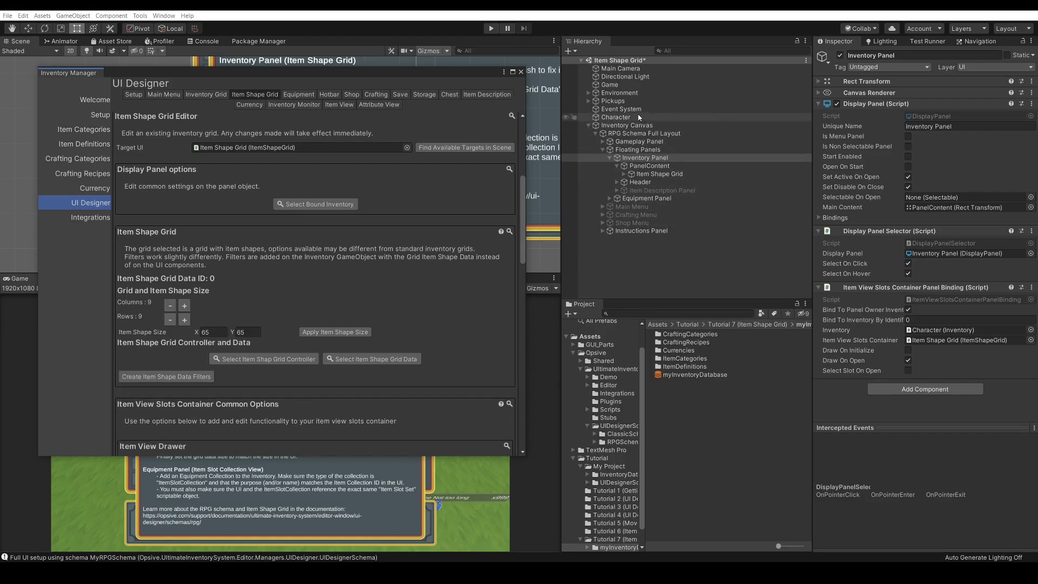
{"action": "left_click", "coordinate": [676, 117]}
{"action": "scroll", "coordinate": [946, 380], "scroll_direction": "down", "scroll_amount": 3}
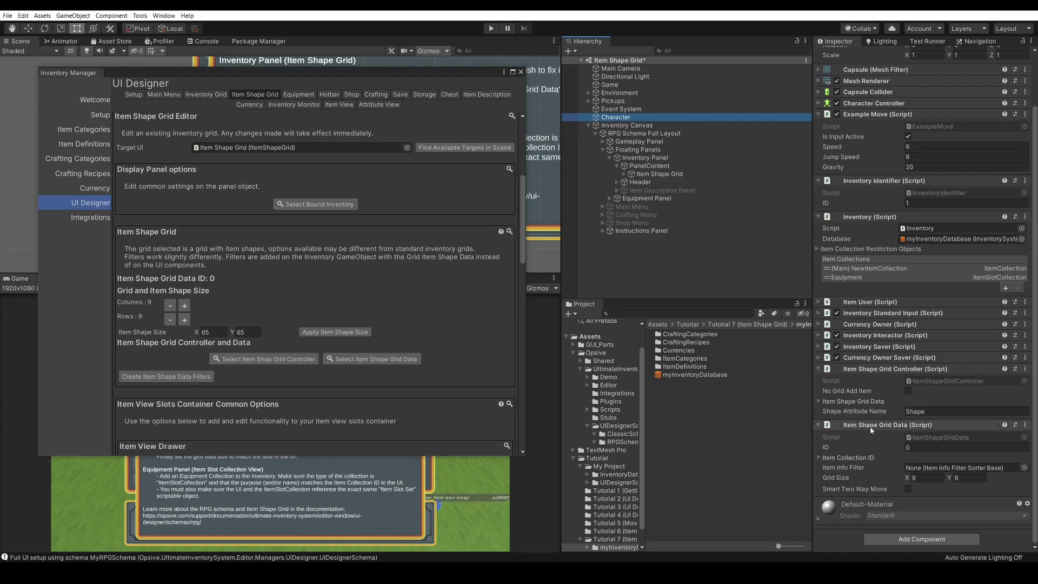
Add the Character's Item Shape Grid Data to the controller's list, confirming ID 0 with a 9-by-9 grid.
{"action": "left_click_drag", "start_coordinate": [905, 431], "coordinate": [841, 403]}
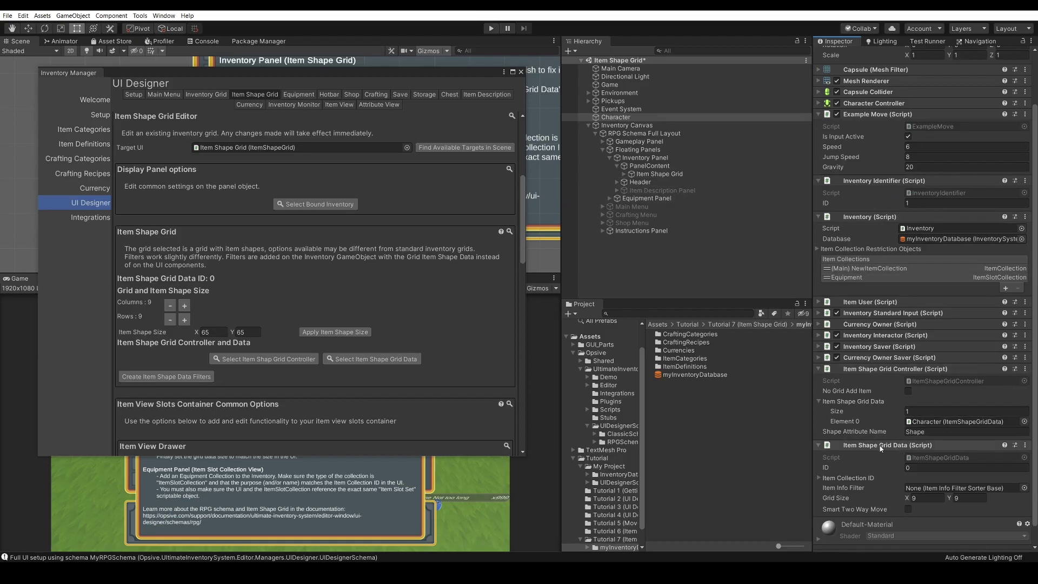
{"action": "left_click", "coordinate": [846, 478]}
{"action": "scroll", "coordinate": [876, 479], "scroll_direction": "down", "scroll_amount": 3}
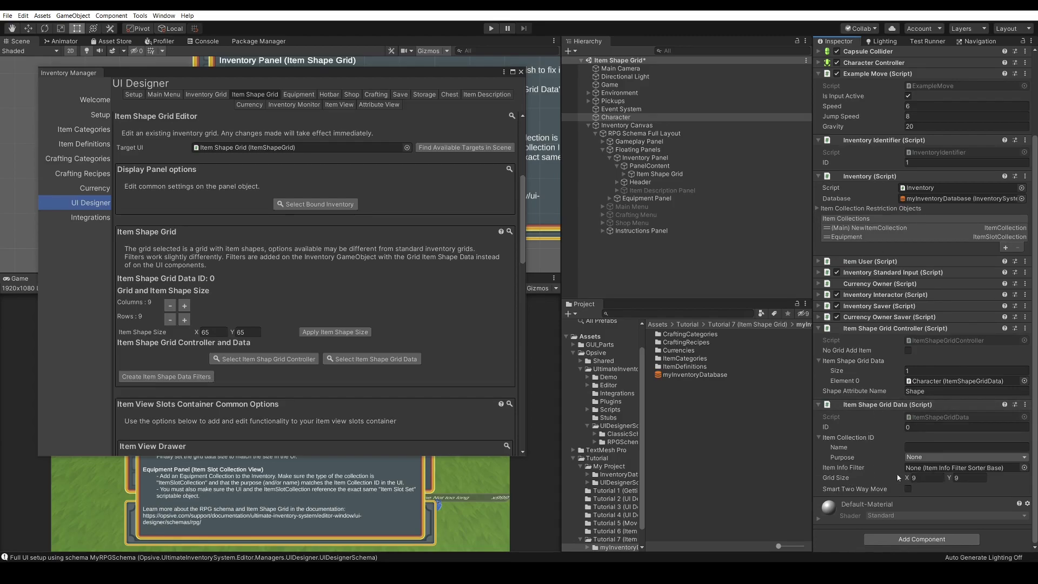
{"action": "left_click", "coordinate": [961, 478]}
{"action": "left_click", "coordinate": [509, 232]}
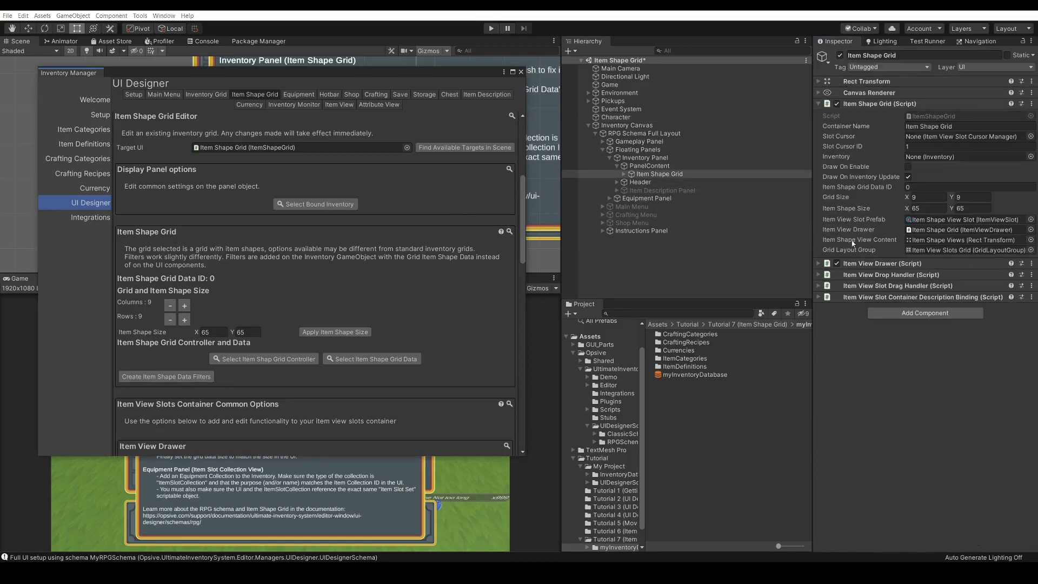